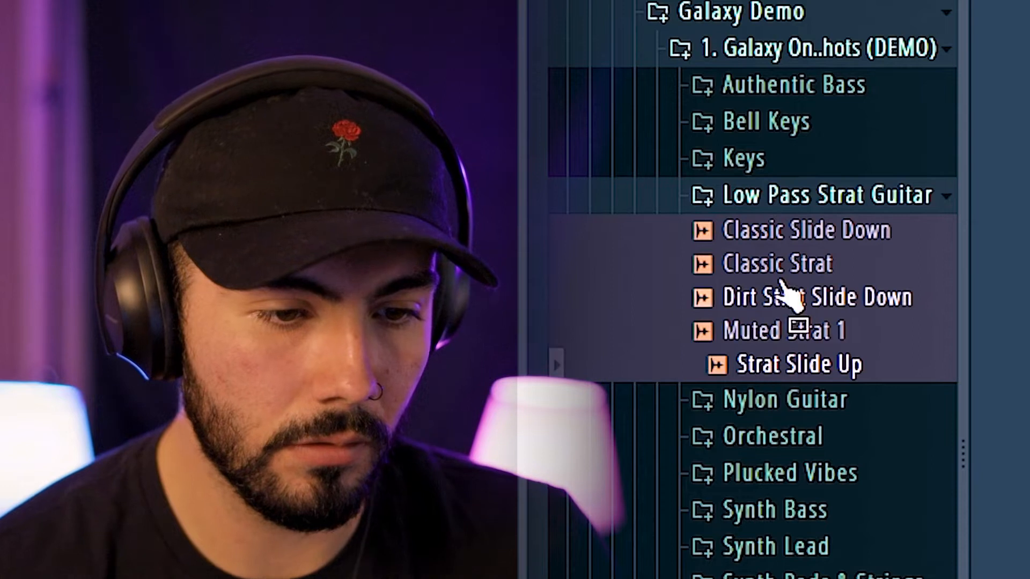
# Step: Audition one-shots in the Galaxy Demo guitar, plucked, synth bass and synth pad folders
pyautogui.click(783, 206)
pyautogui.click(798, 198)
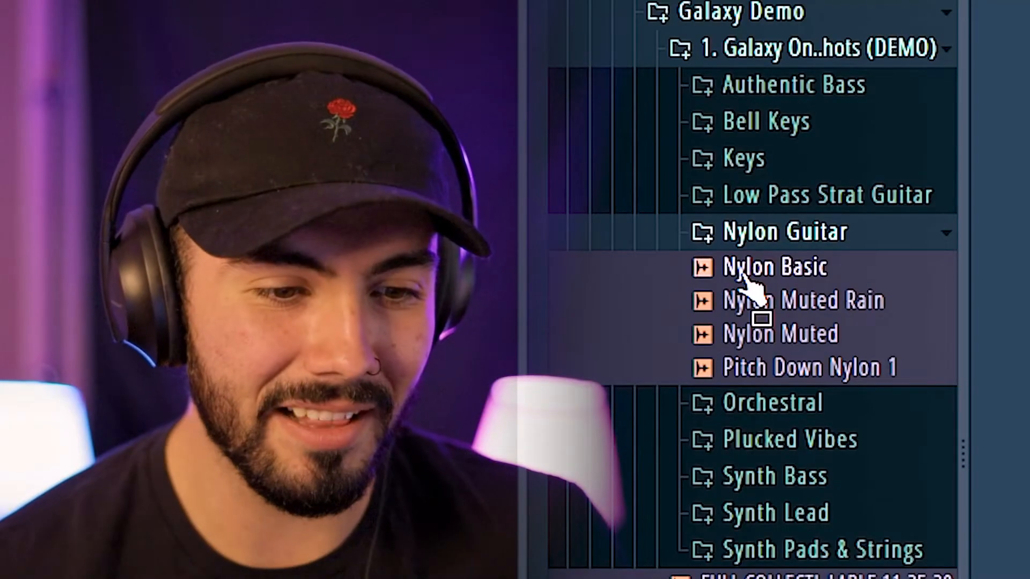
pyautogui.moveTo(743, 273); pyautogui.dragTo(796, 303)
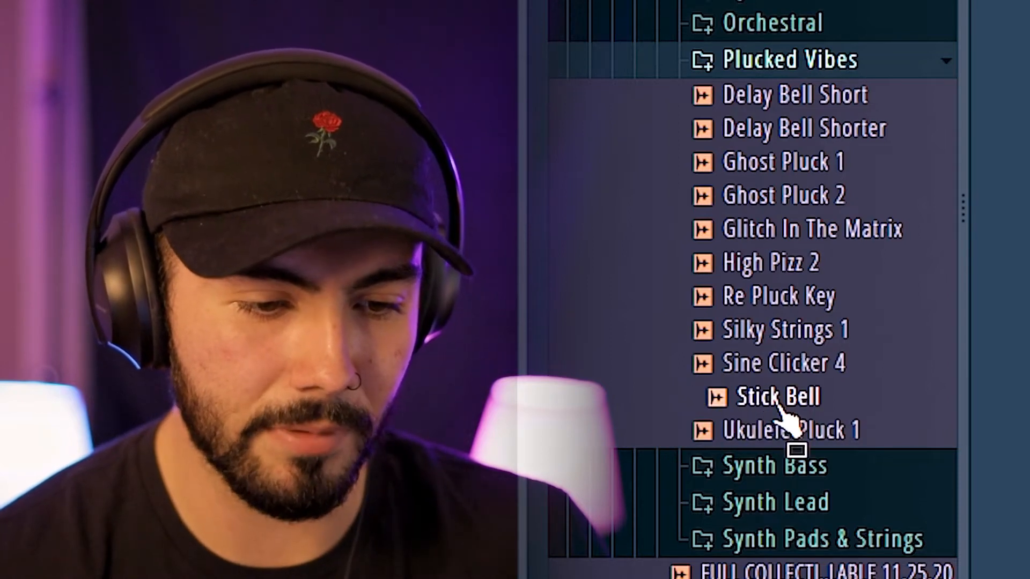
pyautogui.click(778, 464)
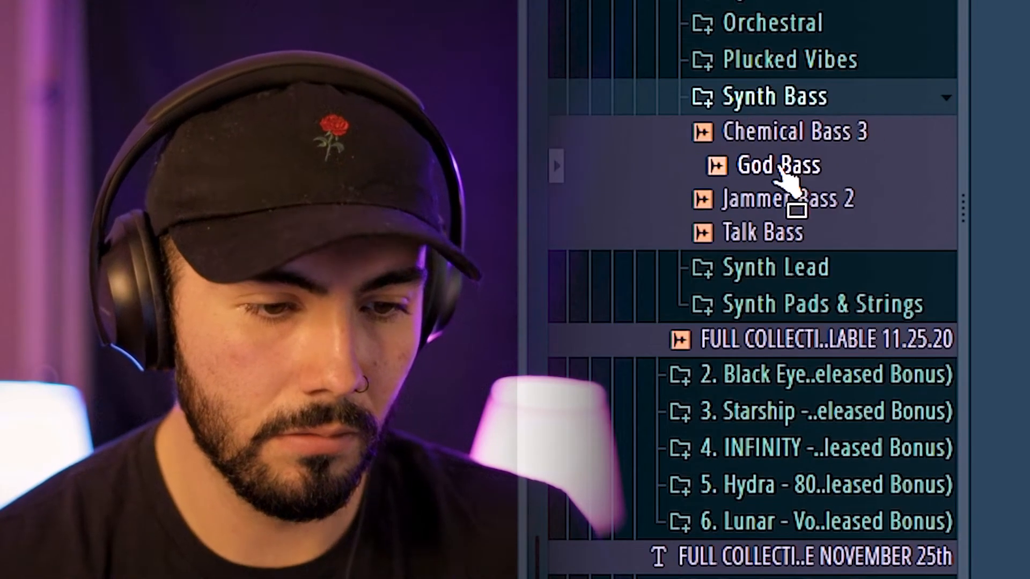
pyautogui.click(777, 304)
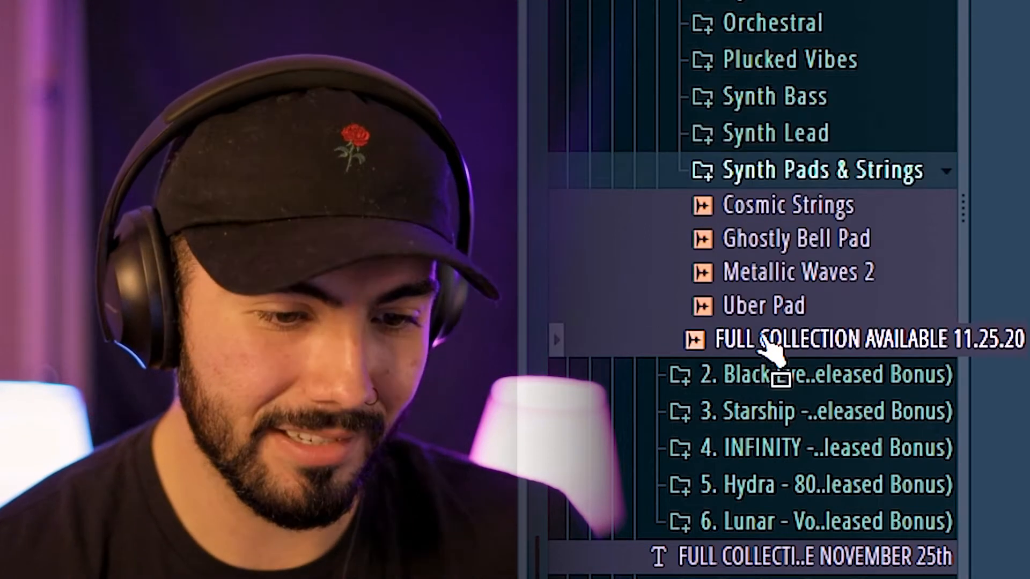
pyautogui.moveTo(764, 304); pyautogui.dragTo(774, 202)
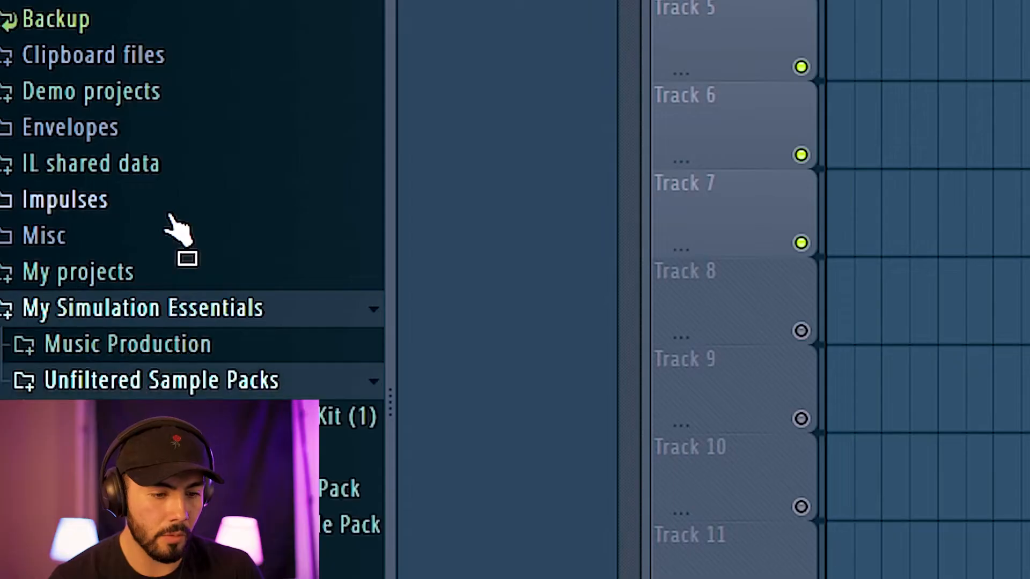
# Step: Find the Motivation F min 150 BPM folder in Melody Loops and load its MIDI file into the piano roll
pyautogui.scroll(-5, 166, 161)
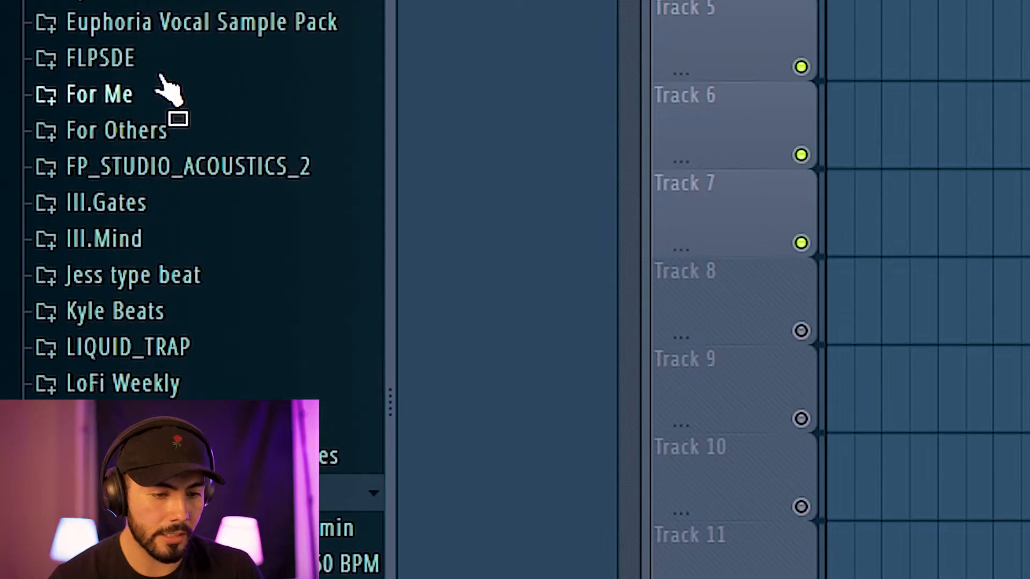
pyautogui.scroll(-5, 167, 268)
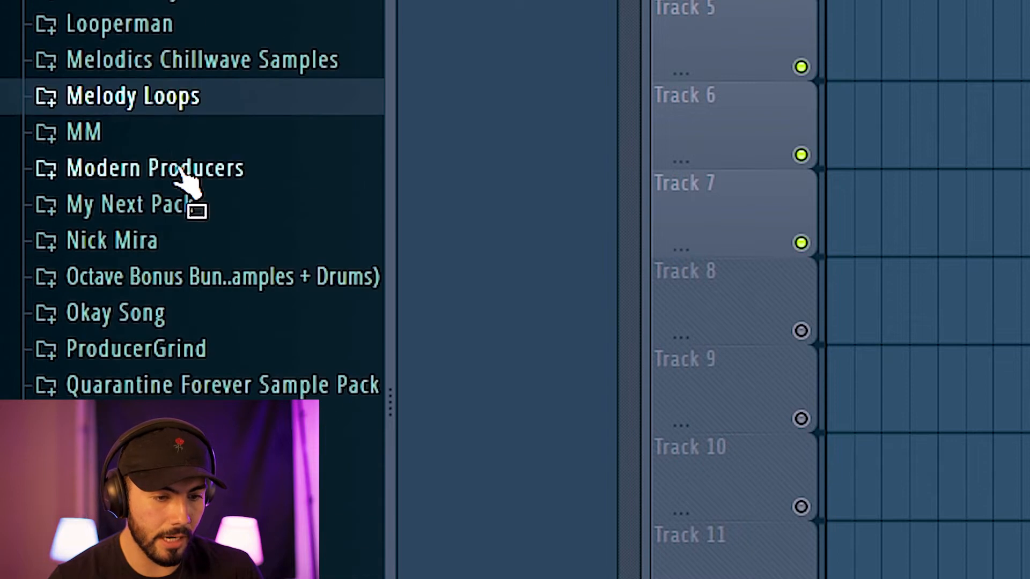
pyautogui.click(171, 108)
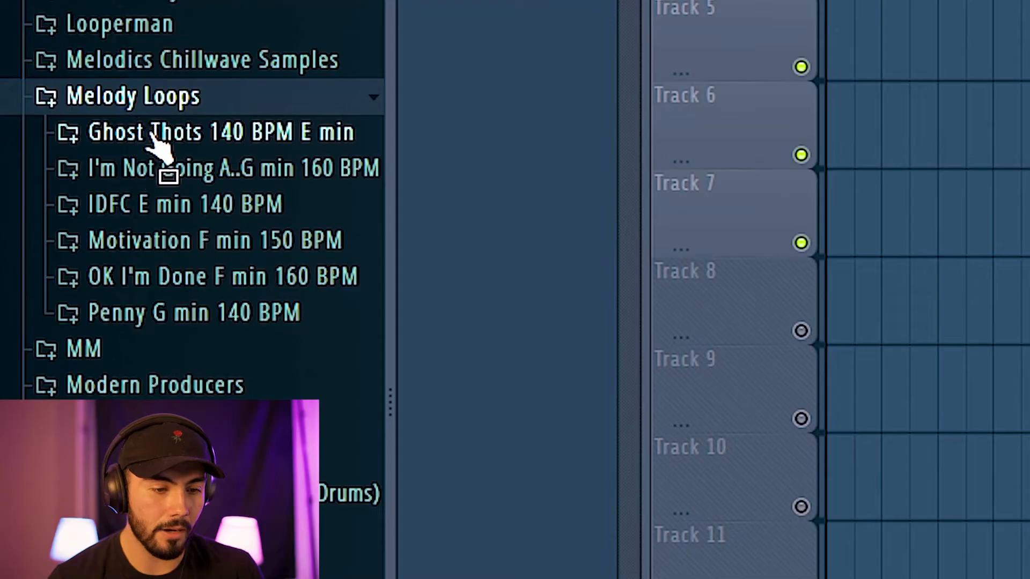
pyautogui.click(155, 141)
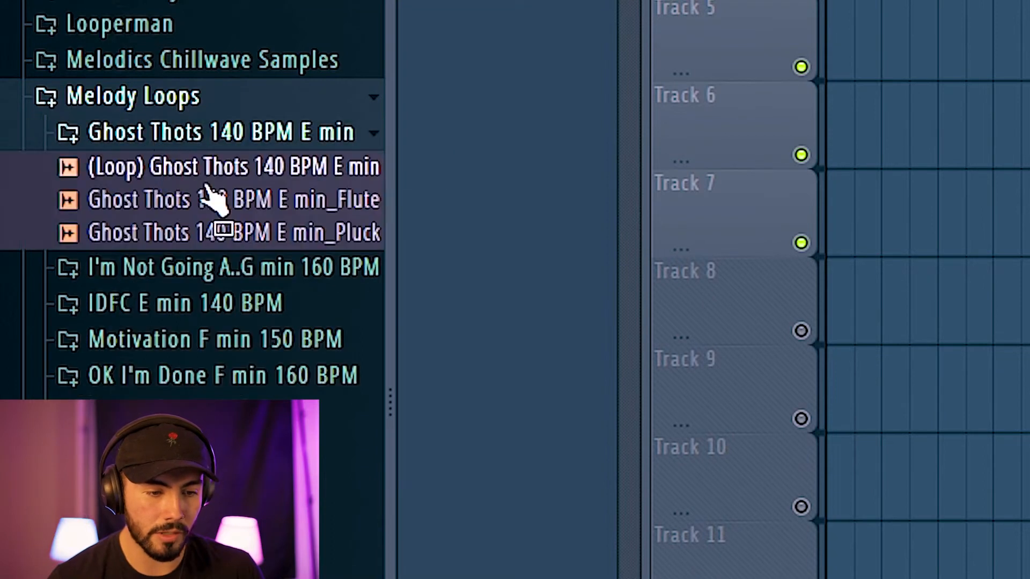
pyautogui.click(162, 134)
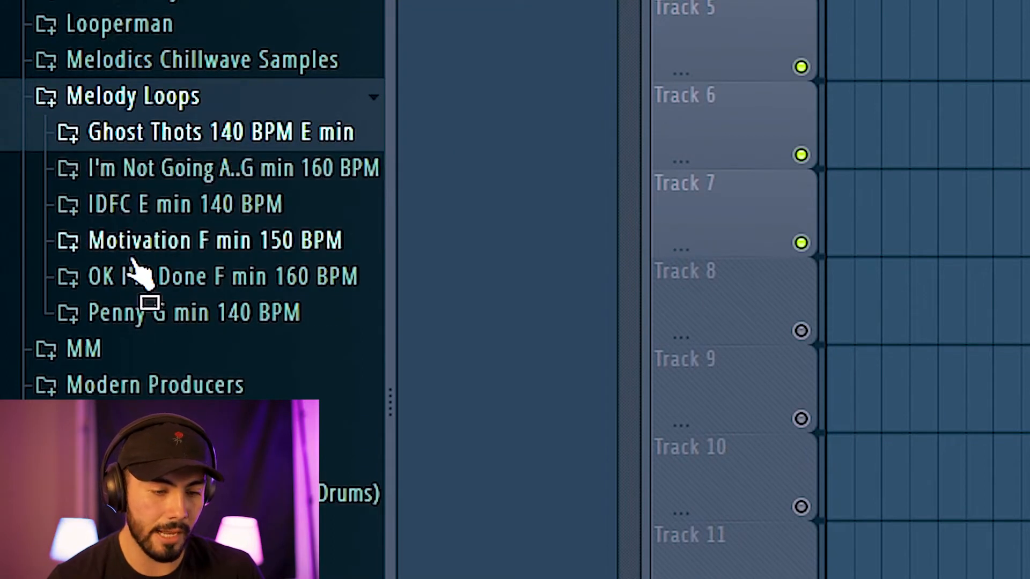
pyautogui.click(138, 109)
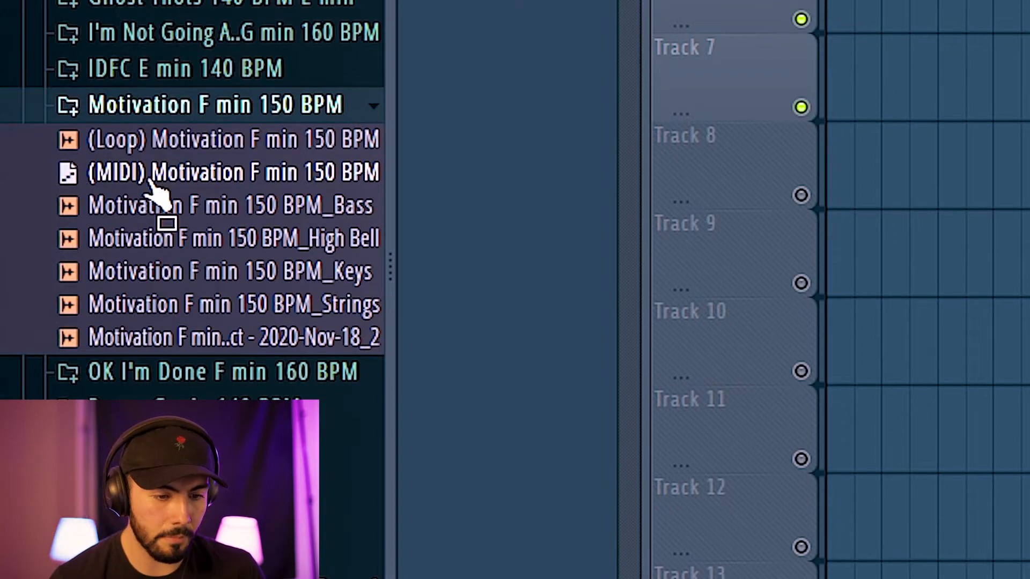
pyautogui.scroll(10, 275, 197)
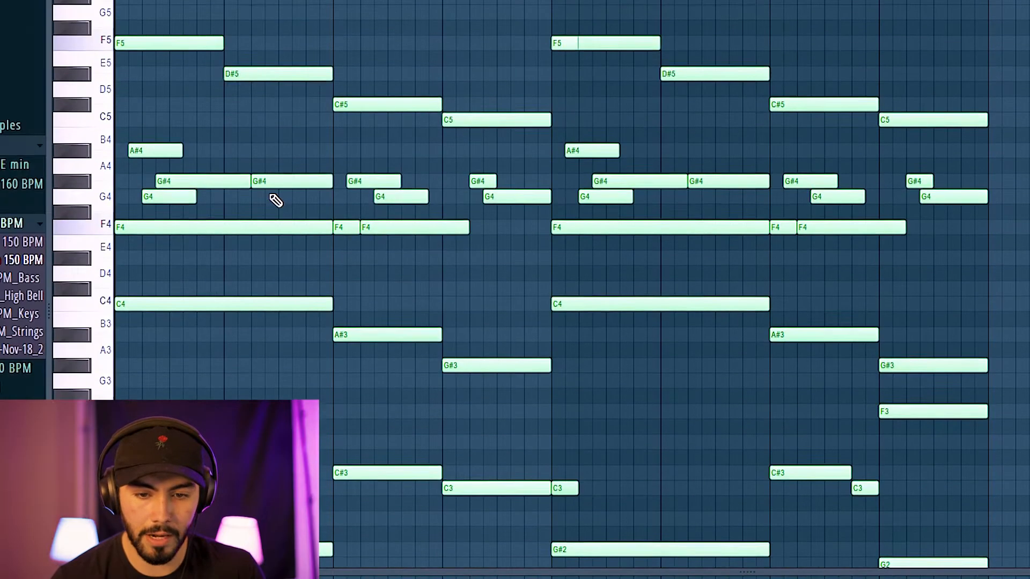
# Step: Select all of the melody's low notes from G#1 to G#2 in the piano roll
pyautogui.scroll(-12, 279, 197)
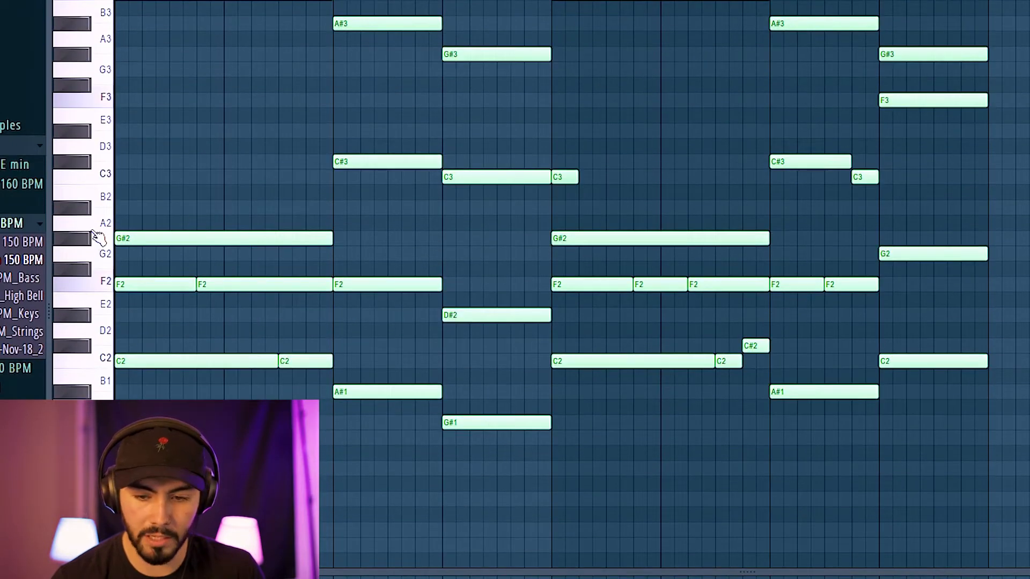
pyautogui.moveTo(93, 230); pyautogui.dragTo(98, 457)
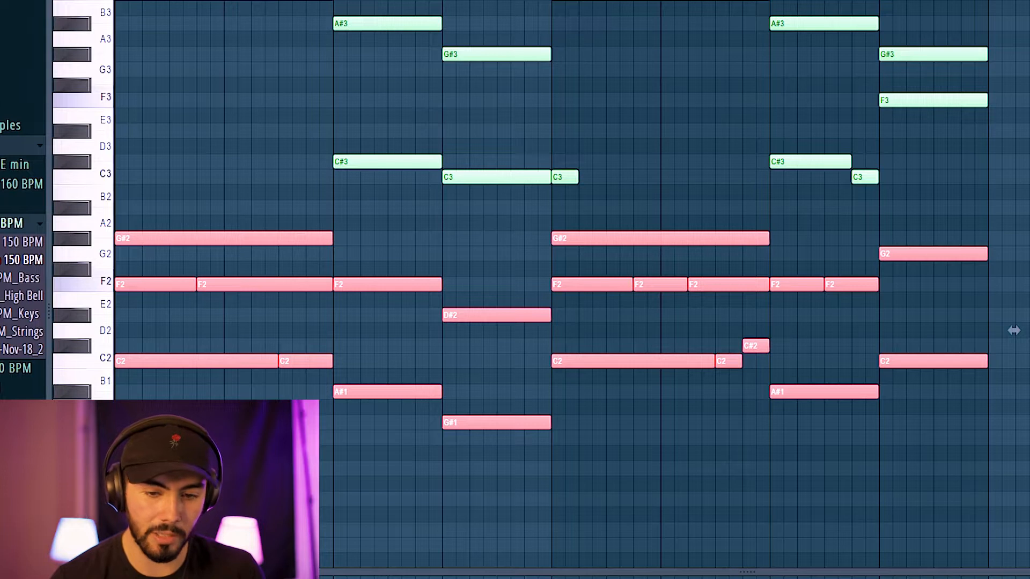
pyautogui.scroll(2, 346, 127)
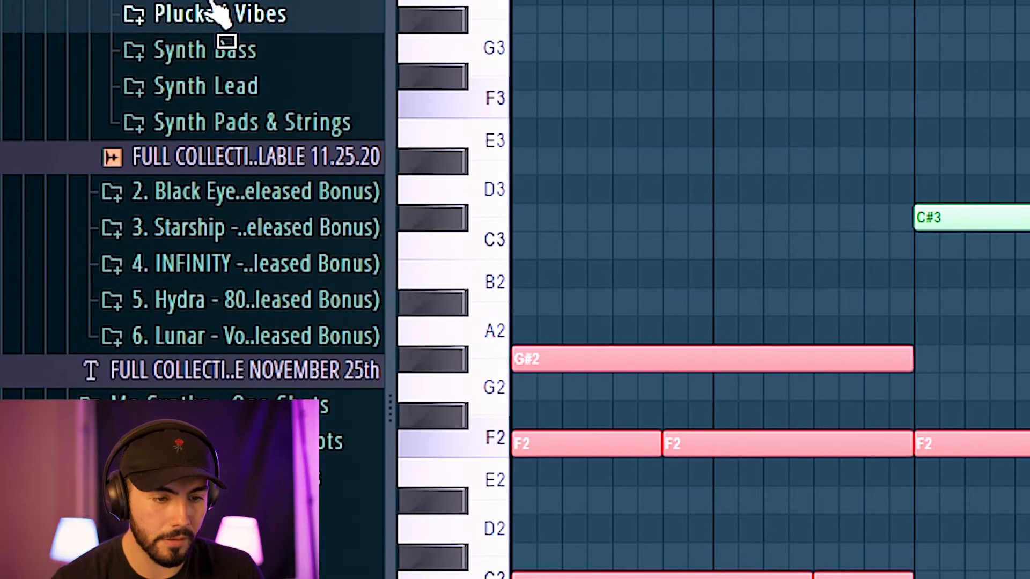
# Step: Load the Ghost Pluck 2 one-shot from Plucked Vibes as the melody's instrument and play the pattern through it
pyautogui.click(219, 12)
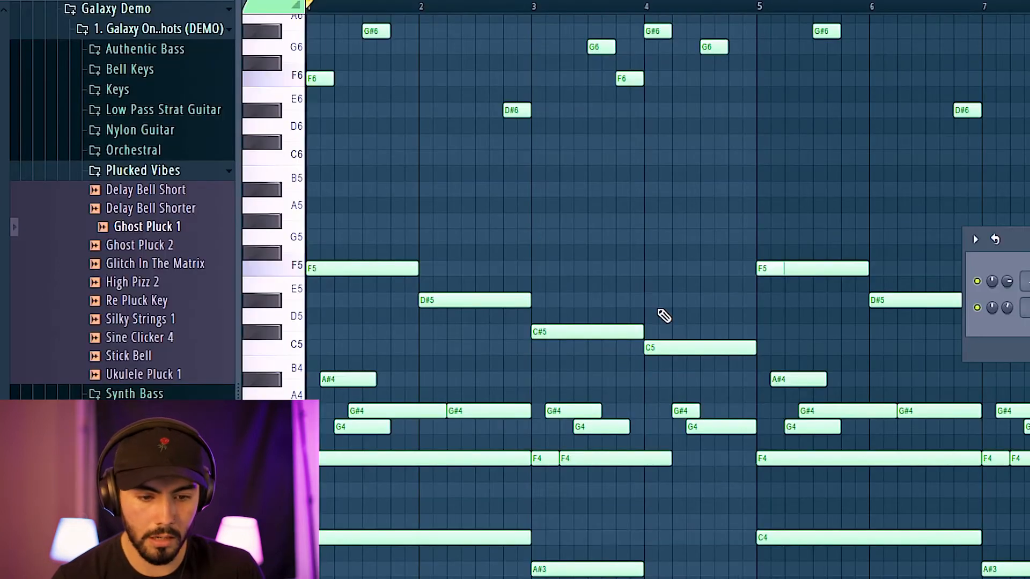
pyautogui.press('space')
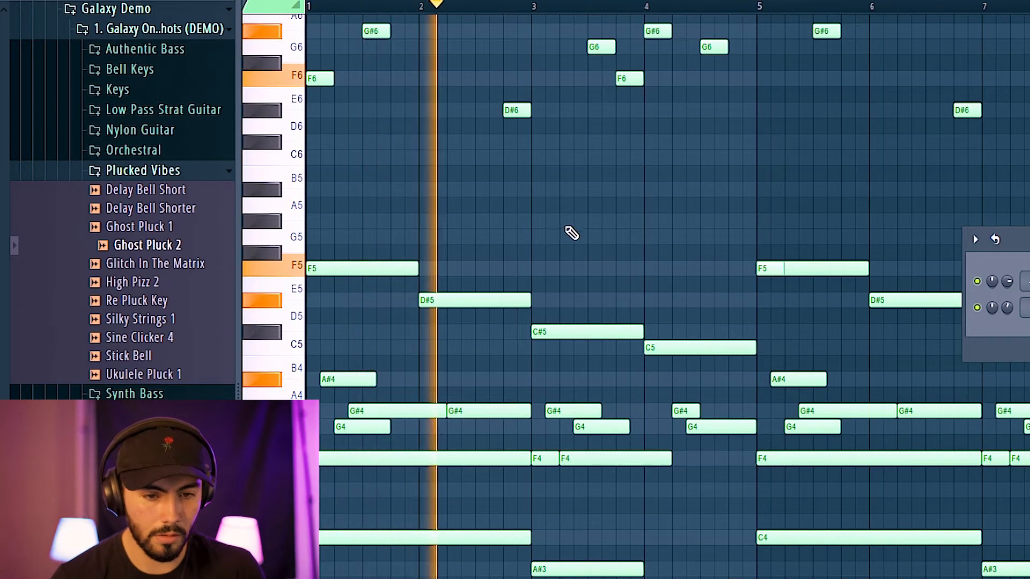
pyautogui.scroll(2, 665, 232)
pyautogui.scroll(1, 683, 223)
pyautogui.scroll(-1, 724, 229)
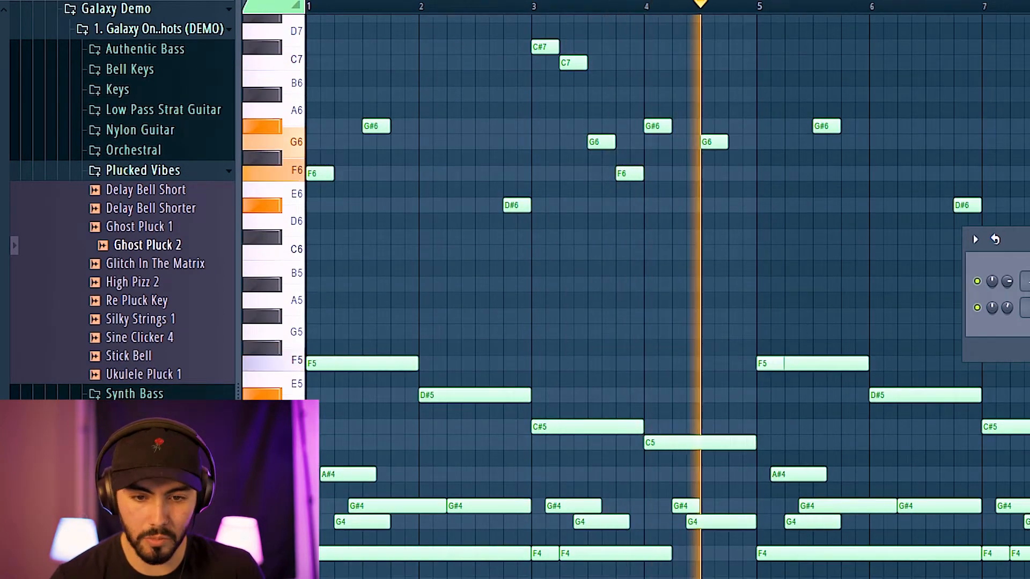
pyautogui.scroll(-2, 668, 295)
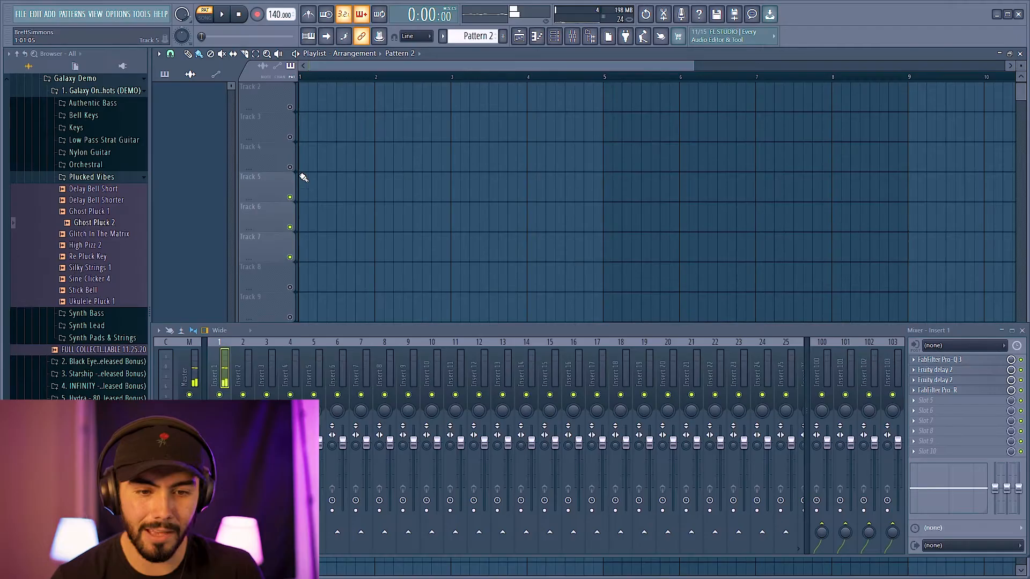
# Step: Add the Delayed Key one-shot as a channel playing the melody's low chord notes and change its time-stretching mode
pyautogui.click(304, 190)
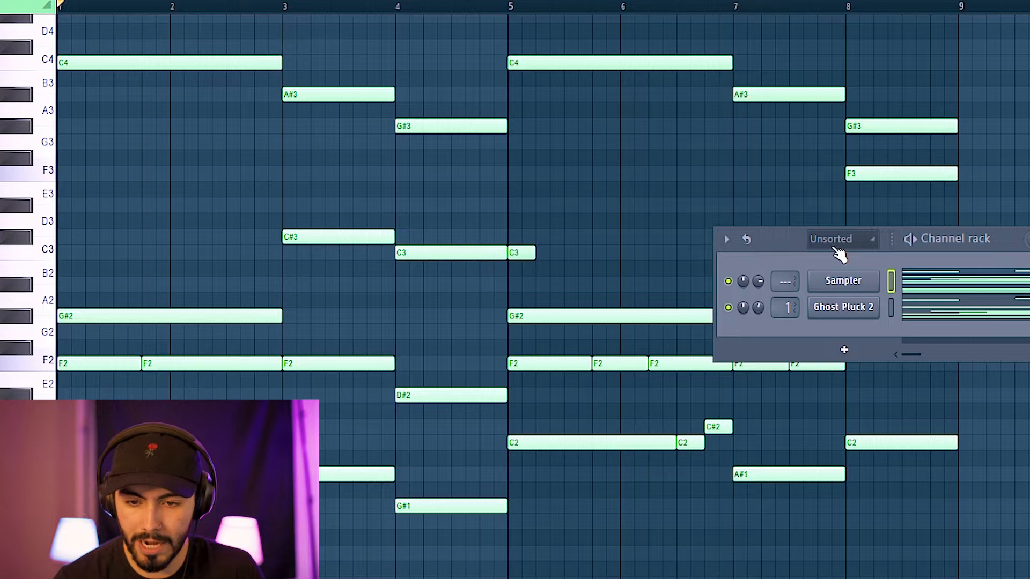
pyautogui.moveTo(839, 254); pyautogui.dragTo(979, 501)
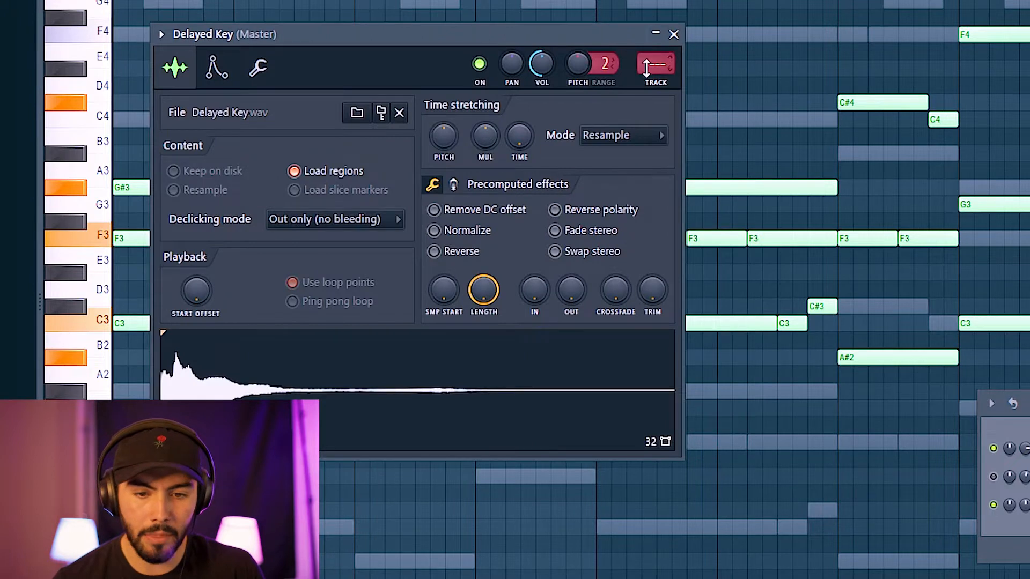
pyautogui.moveTo(584, 37); pyautogui.dragTo(659, 0)
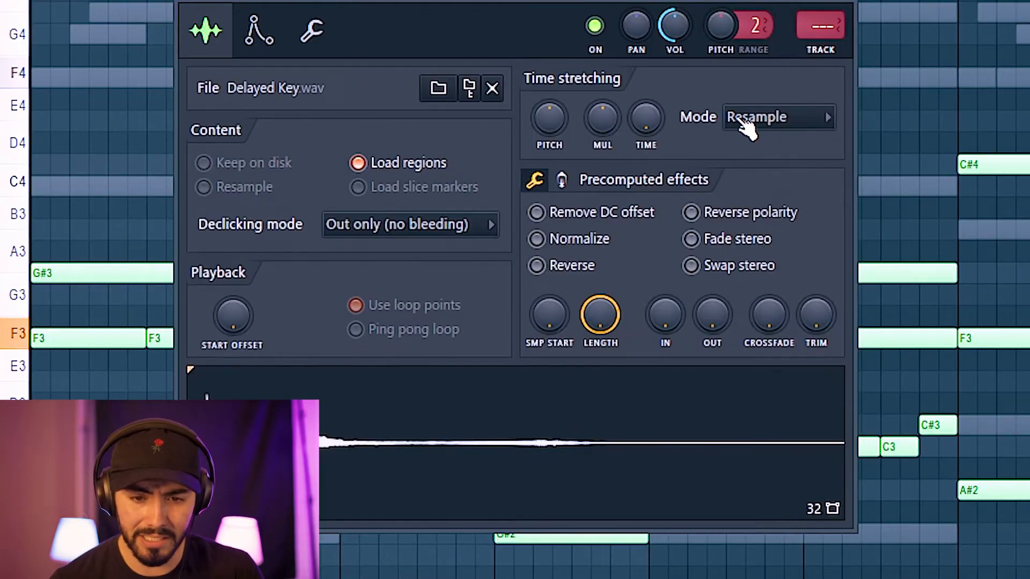
pyautogui.click(746, 121)
pyautogui.click(781, 185)
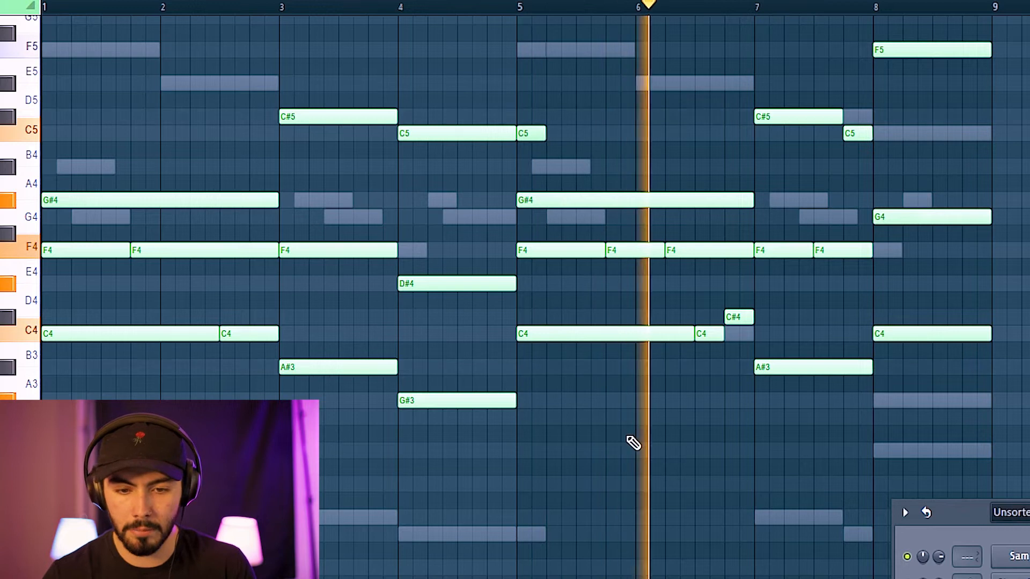
# Step: Transpose the Delayed Key chord notes down one octave
pyautogui.hotkey('ctrl', 'Down')
pyautogui.scroll(-1, 620, 316)
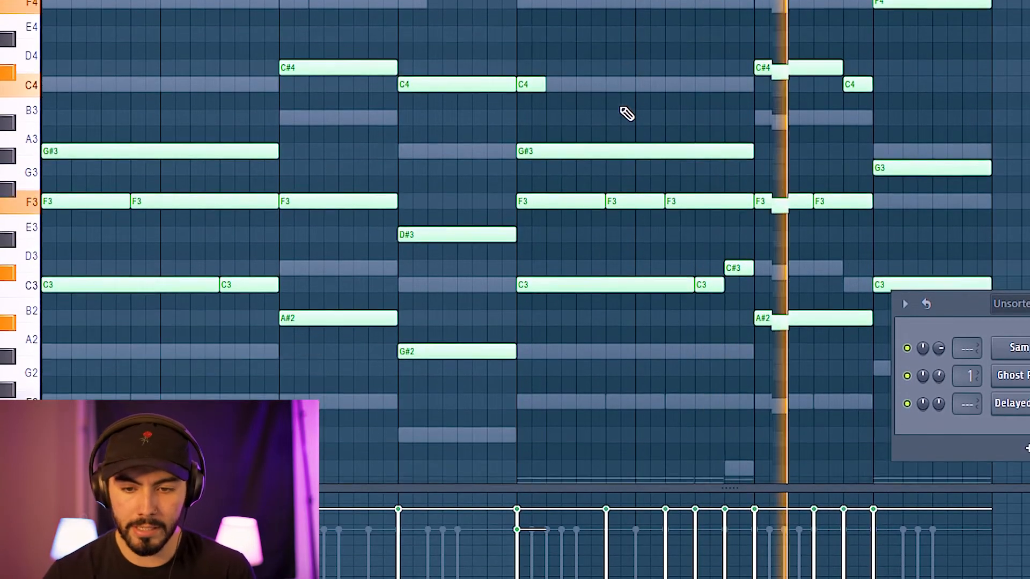
pyautogui.scroll(-1, 626, 114)
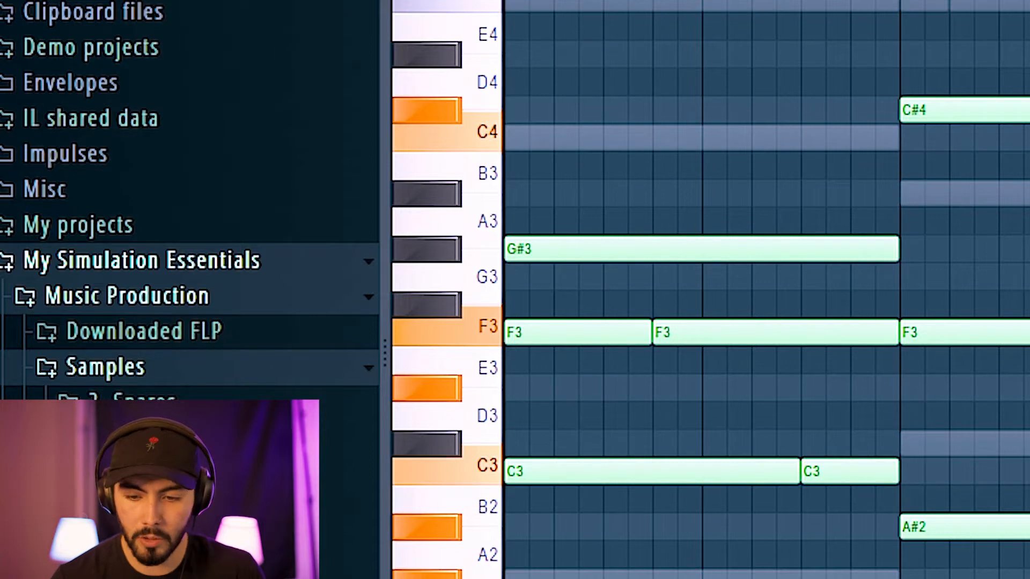
# Step: Load the Chemical Bass 3 one-shot as a new channel and place short F4 notes at bars 1, 3, 5 and 7
pyautogui.scroll(-3, 213, 316)
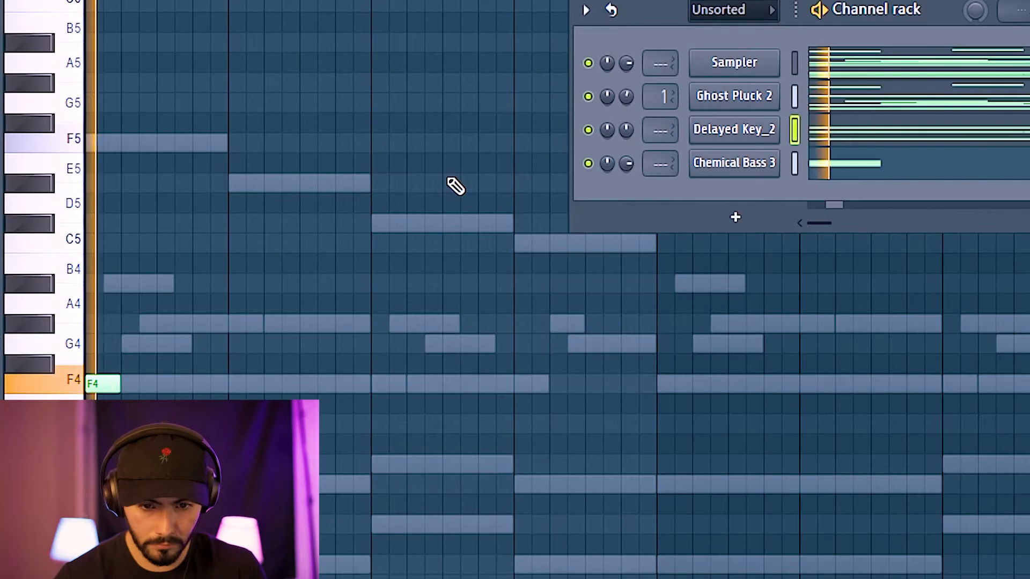
pyautogui.scroll(-5, 400, 168)
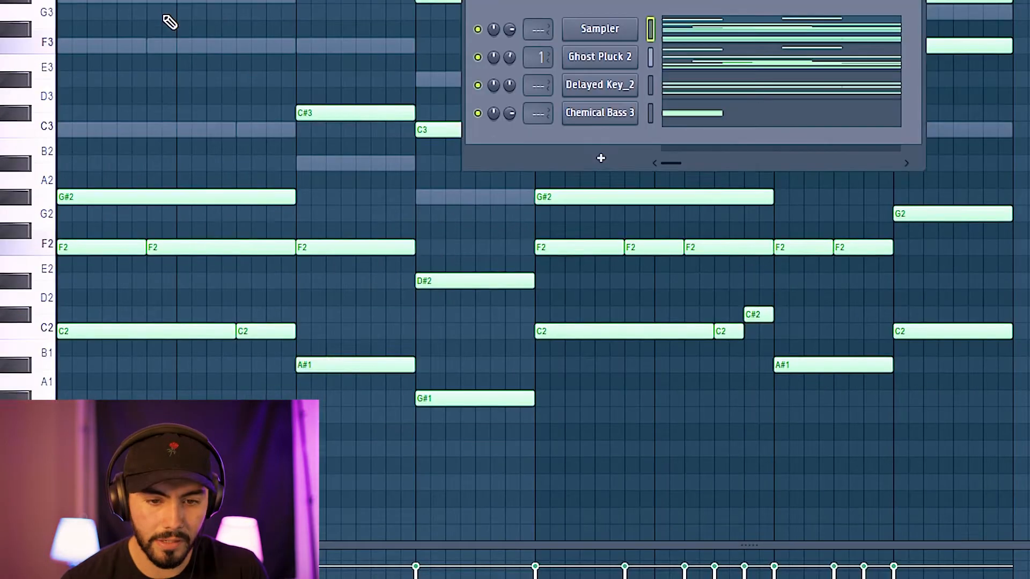
pyautogui.scroll(2, 231, 40)
pyautogui.scroll(-2, 236, 46)
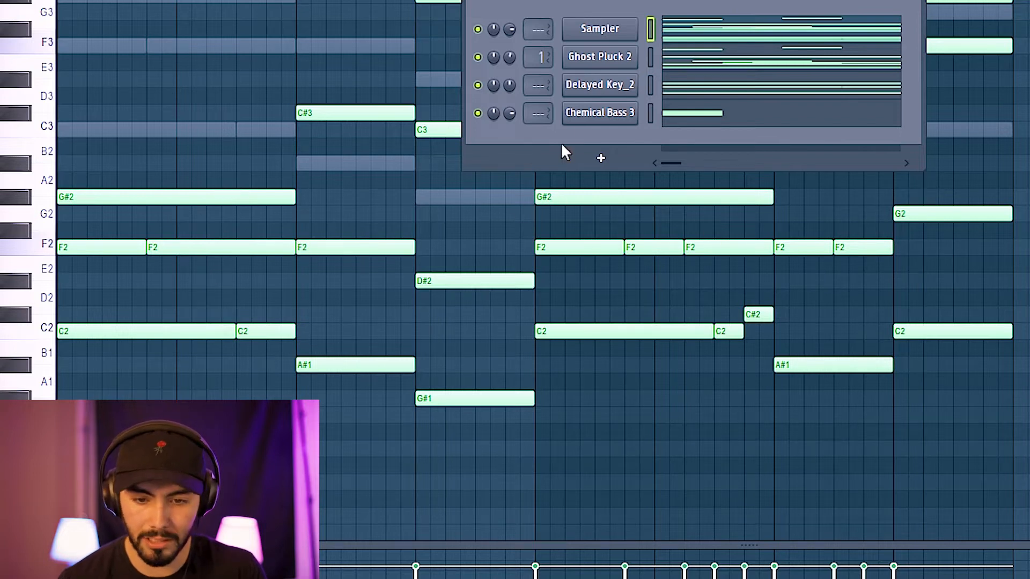
pyautogui.click(624, 115)
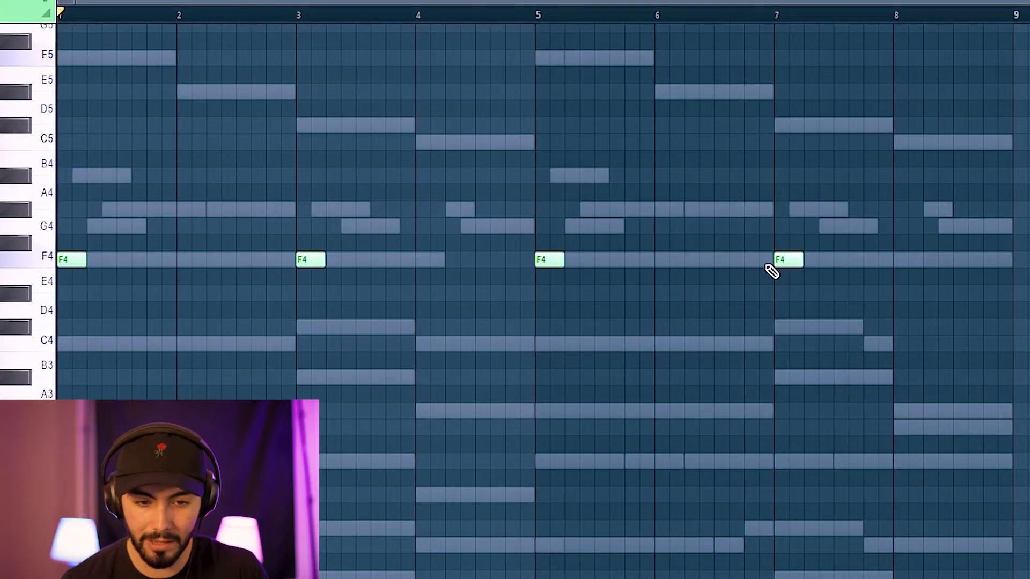
# Step: Complete the four-bar bass phrase with D#4 at the start of bar 4 and C4 after it, repeating it in bars 5 to 8
pyautogui.press('space')
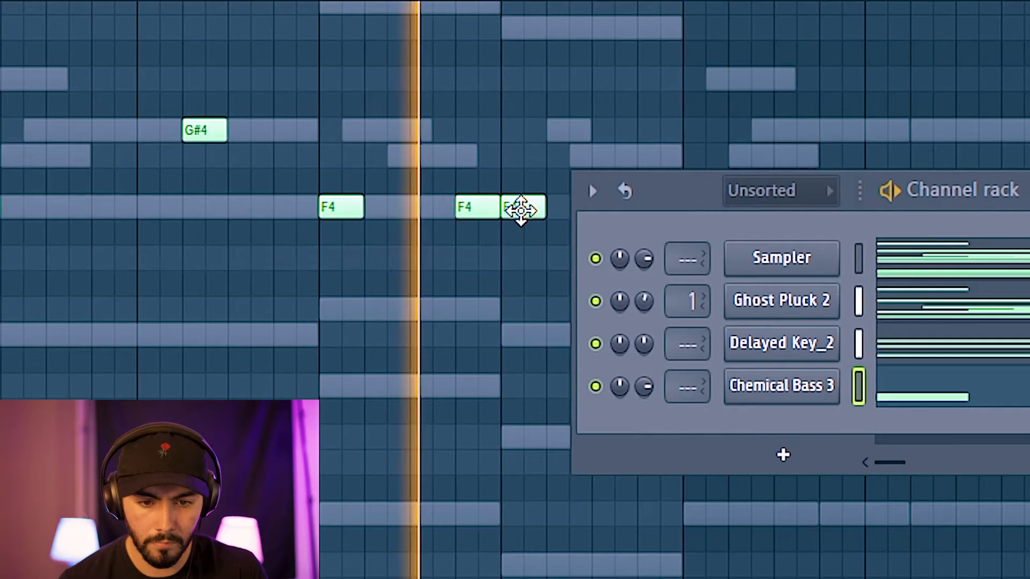
pyautogui.moveTo(520, 210); pyautogui.dragTo(518, 264)
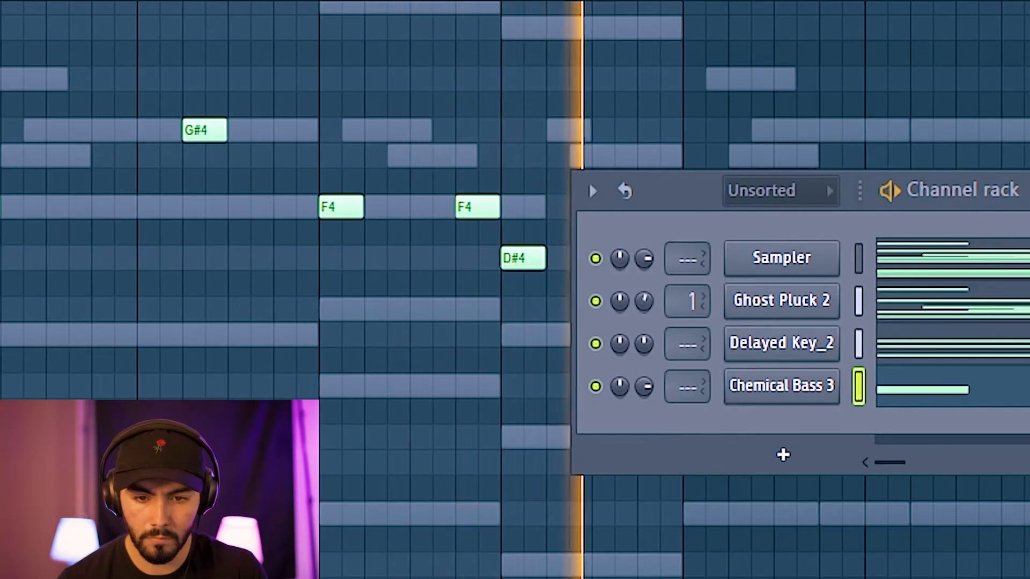
pyautogui.press('F6')
pyautogui.scroll(2, 597, 292)
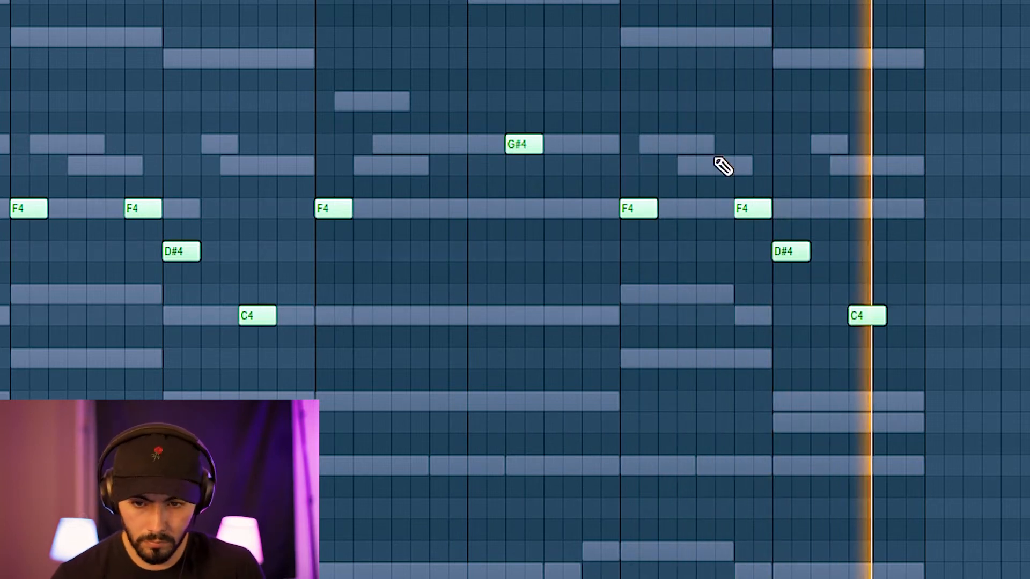
# Step: Review the Fruity delay 2 settings on mixer Insert 1 and load FabFilter Pro-Q 3 on Insert 2
pyautogui.press('F9')
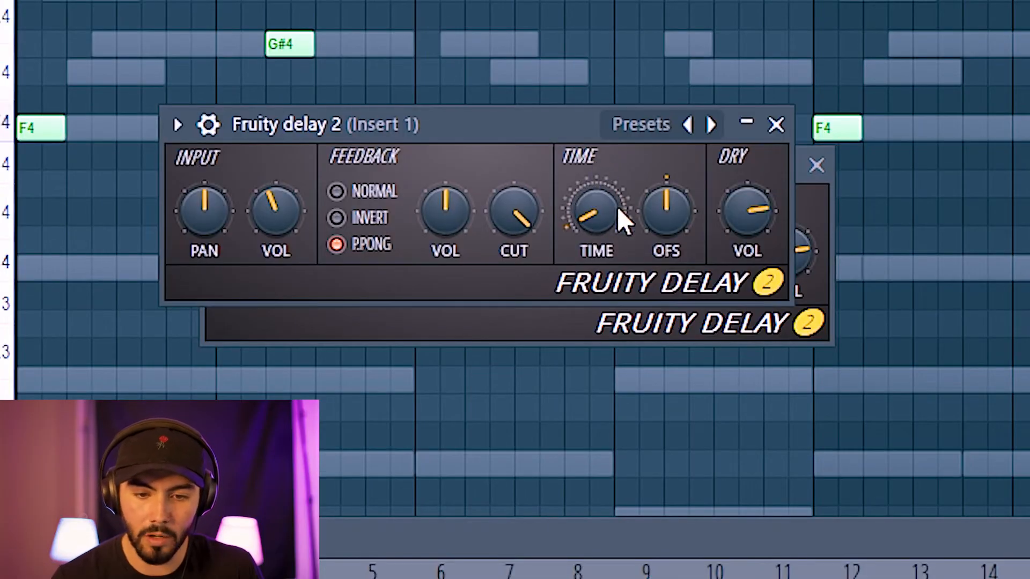
pyautogui.click(776, 125)
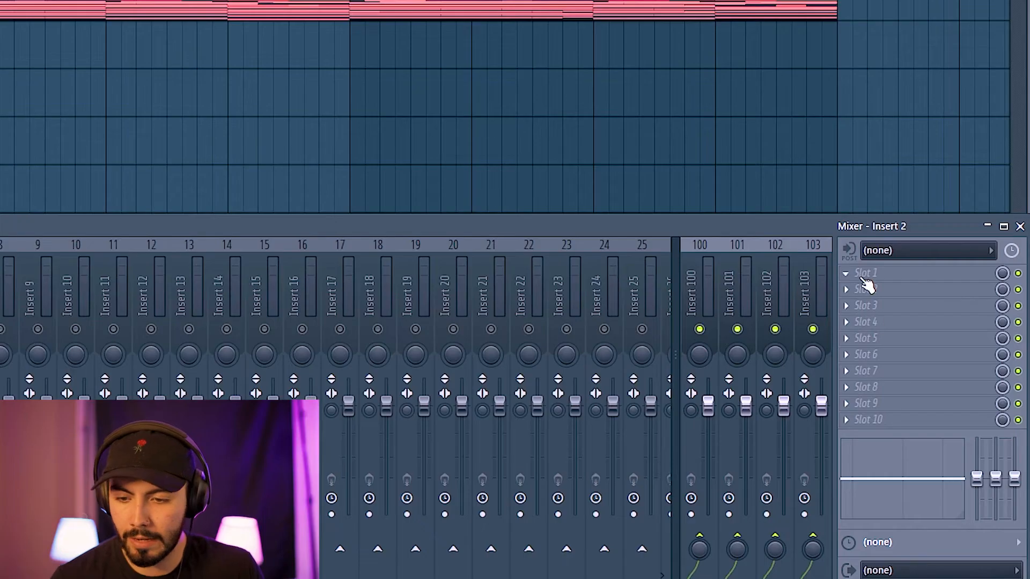
pyautogui.click(868, 289)
pyautogui.click(617, 224)
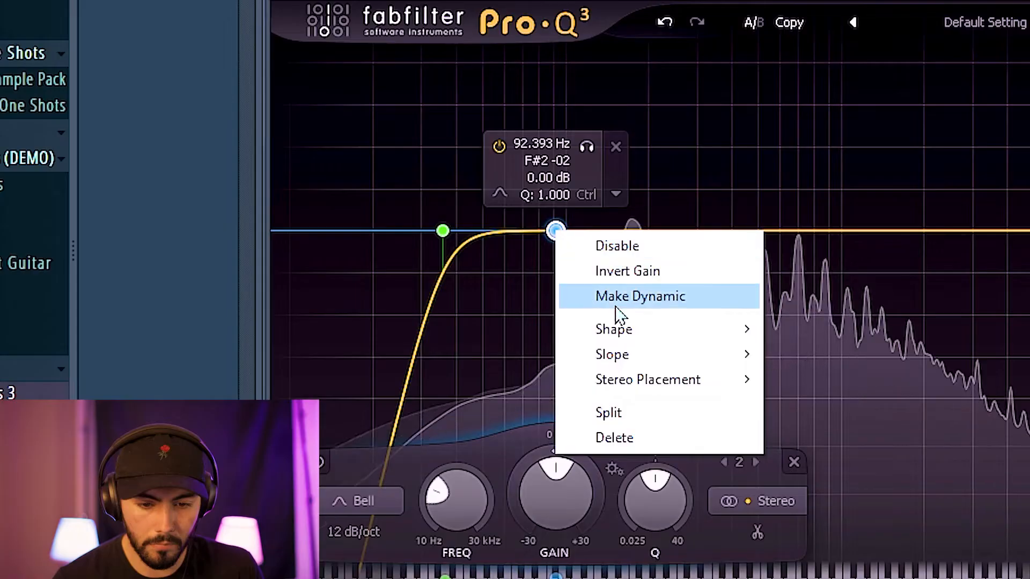
# Step: Make the 92 Hz bell band dynamic in Pro-Q 3 with about 6 dB of reduction and add a 30 dB/oct high cut
pyautogui.click(586, 293)
pyautogui.moveTo(563, 264); pyautogui.dragTo(546, 335)
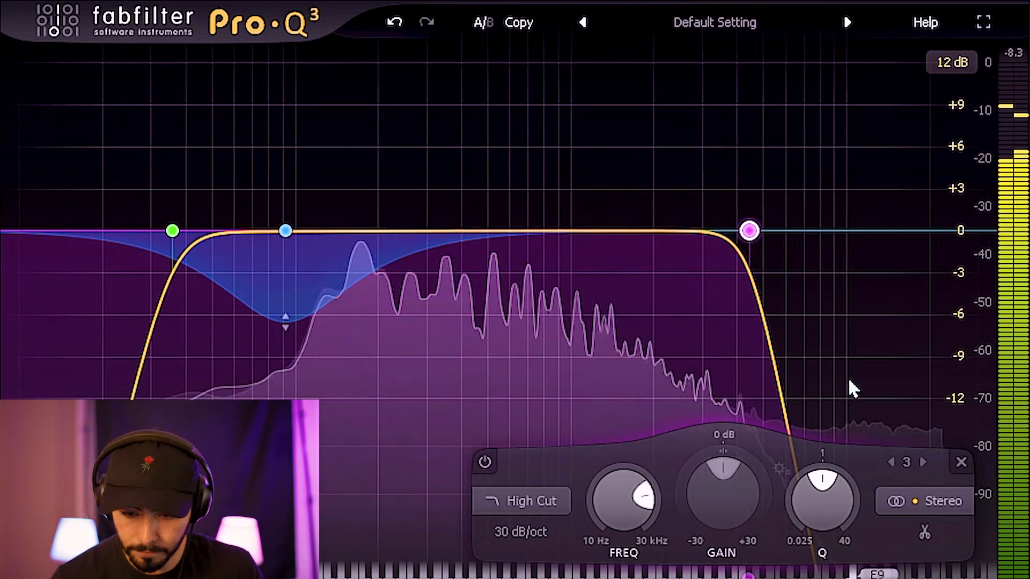
pyautogui.click(855, 392)
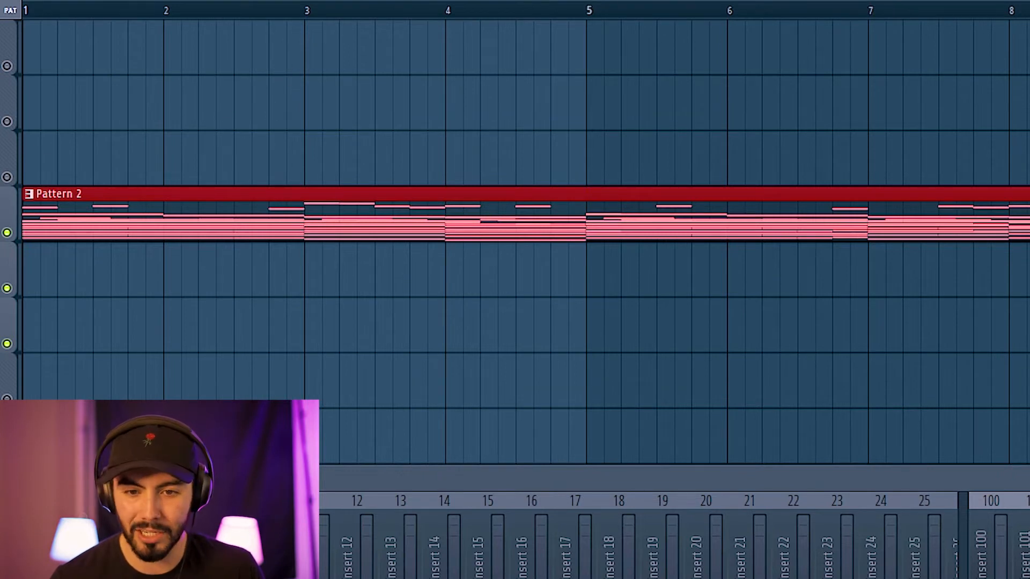
# Step: Open the Kicks folder of the Simulation Beats - Danger Drum Pack to find a kick sample
pyautogui.press('F9')
pyautogui.press('F6')
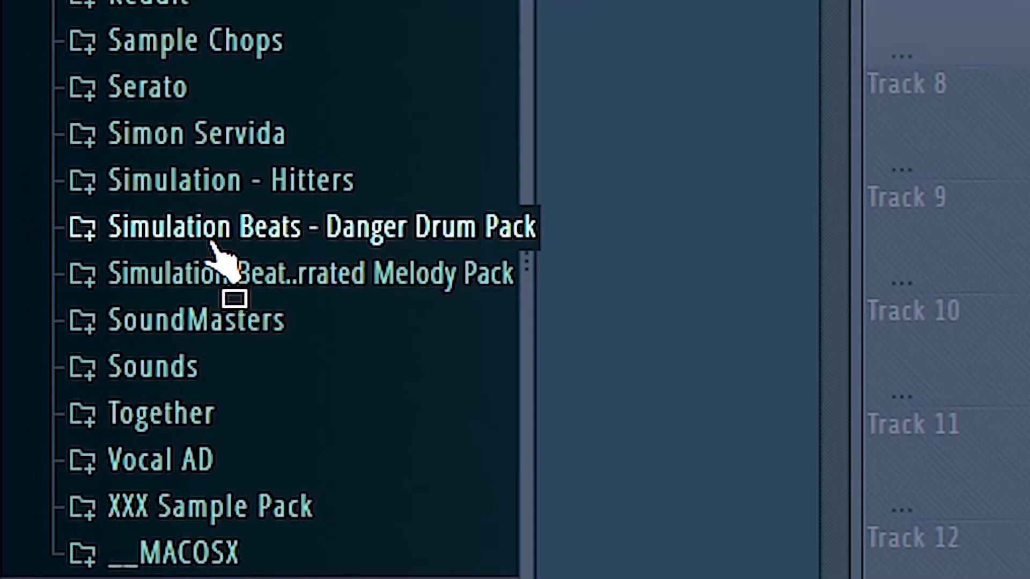
pyautogui.click(213, 232)
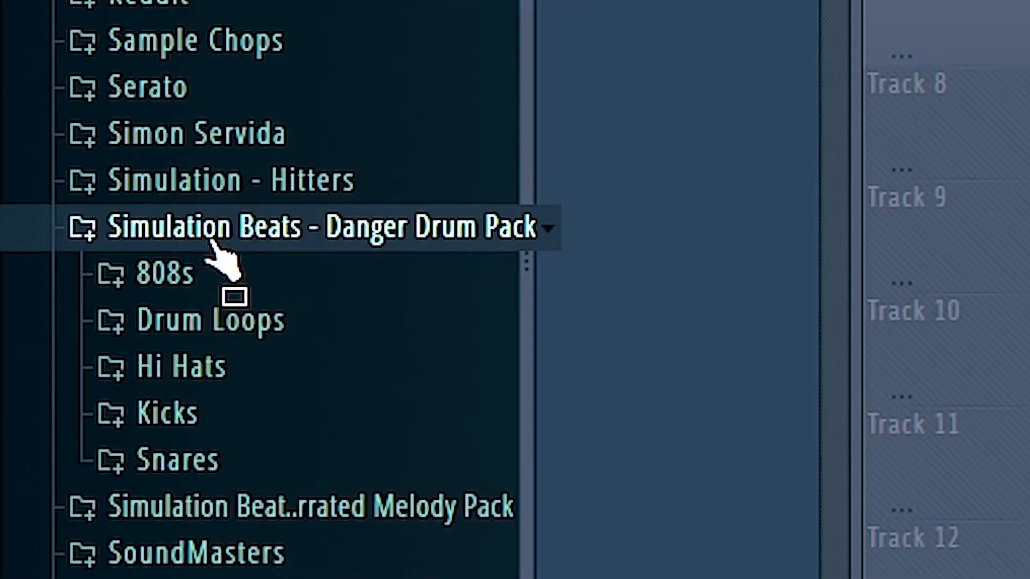
pyautogui.click(161, 413)
pyautogui.scroll(-4, 217, 241)
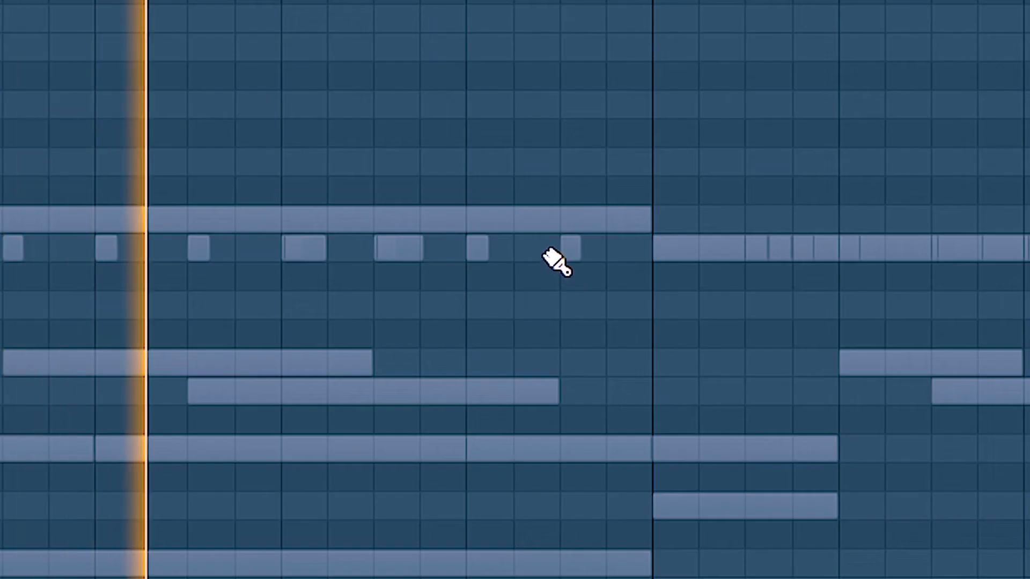
# Step: Place kick notes on C5 at the start of bar 1, past its middle, in bar 2 and at the start of bar 3
pyautogui.click(756, 239)
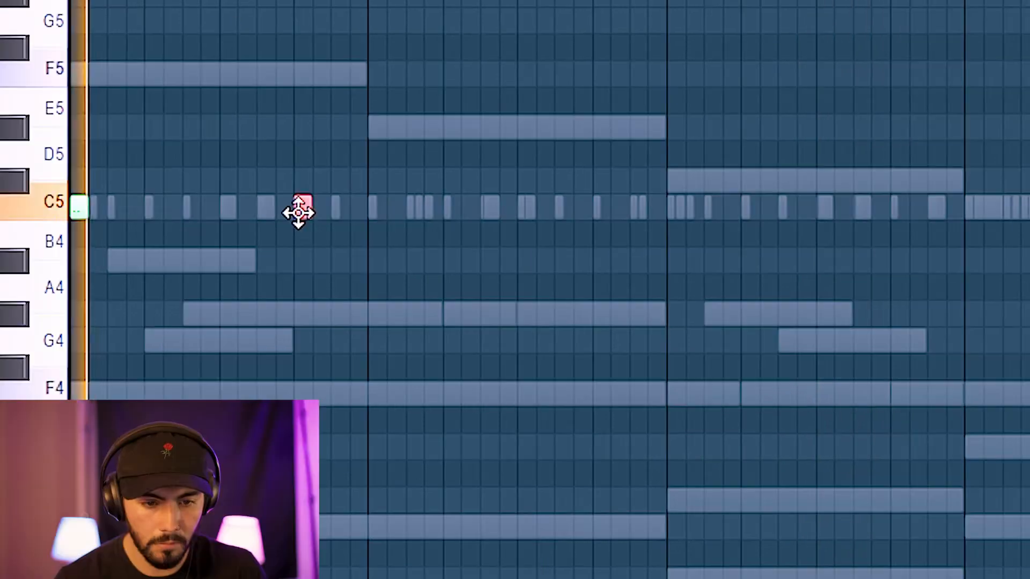
pyautogui.moveTo(298, 213); pyautogui.dragTo(262, 209)
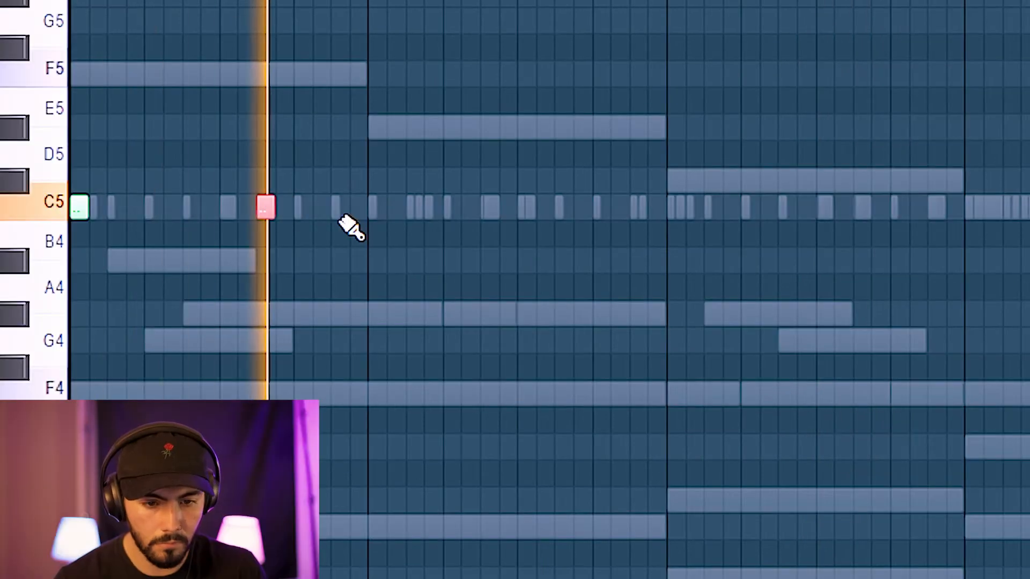
pyautogui.click(488, 207)
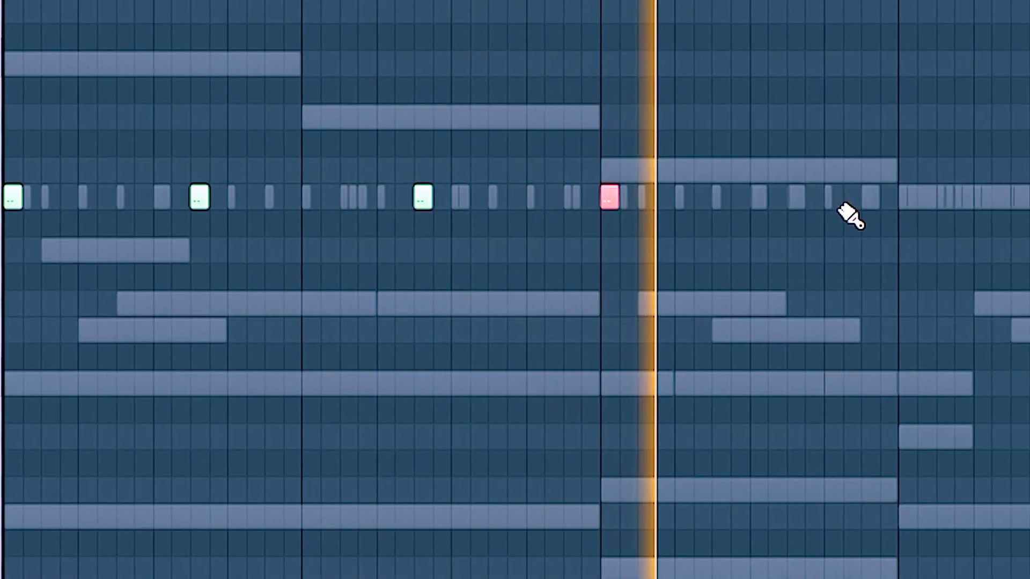
pyautogui.click(652, 206)
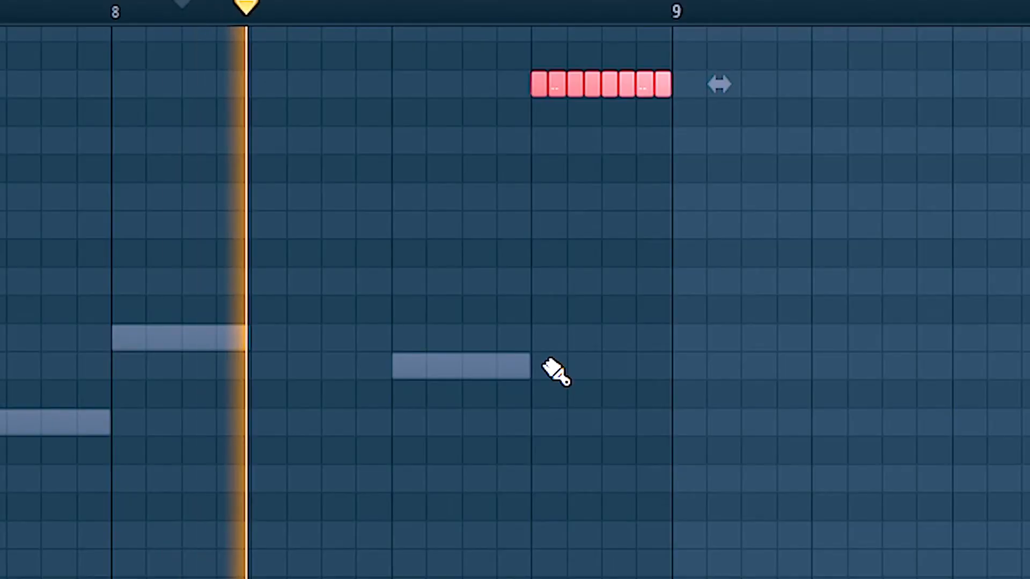
# Step: Show note filter cutoff frequency in the piano roll and finish the 808 line with D#5, D#5, C#5 hits in bar 4
pyautogui.scroll(2, 663, 472)
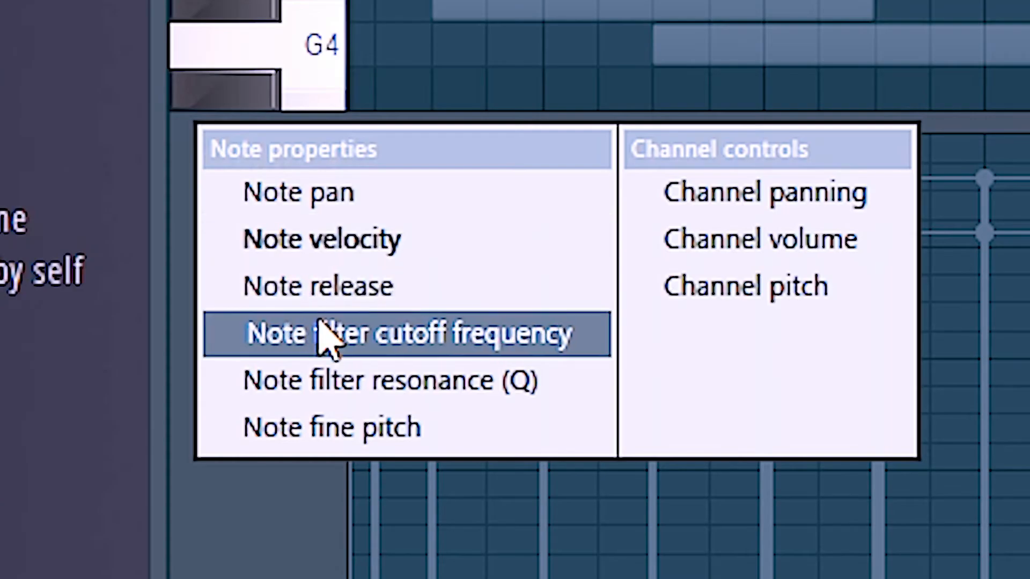
pyautogui.click(324, 339)
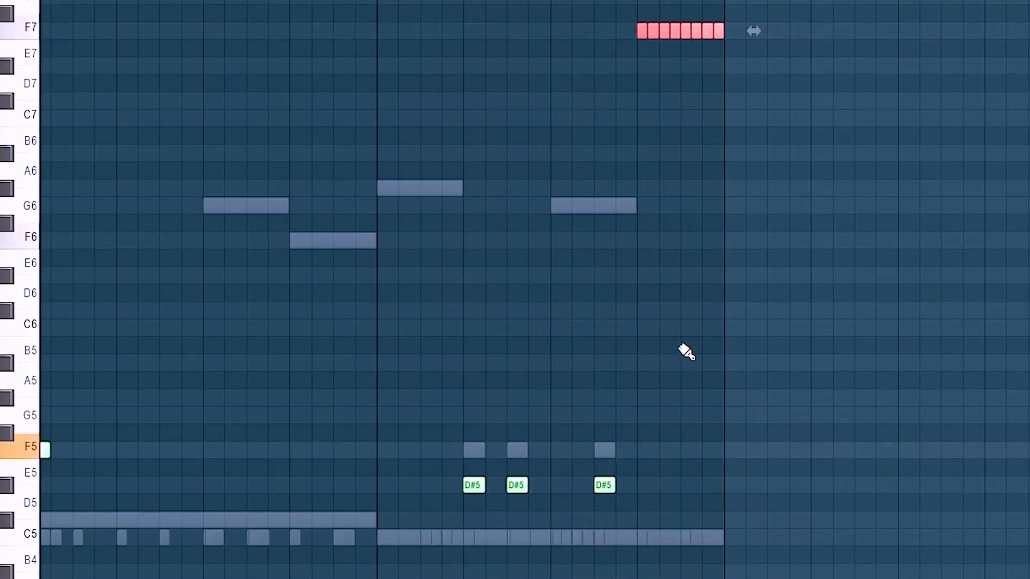
pyautogui.scroll(-5, 600, 307)
pyautogui.rightClick(594, 306)
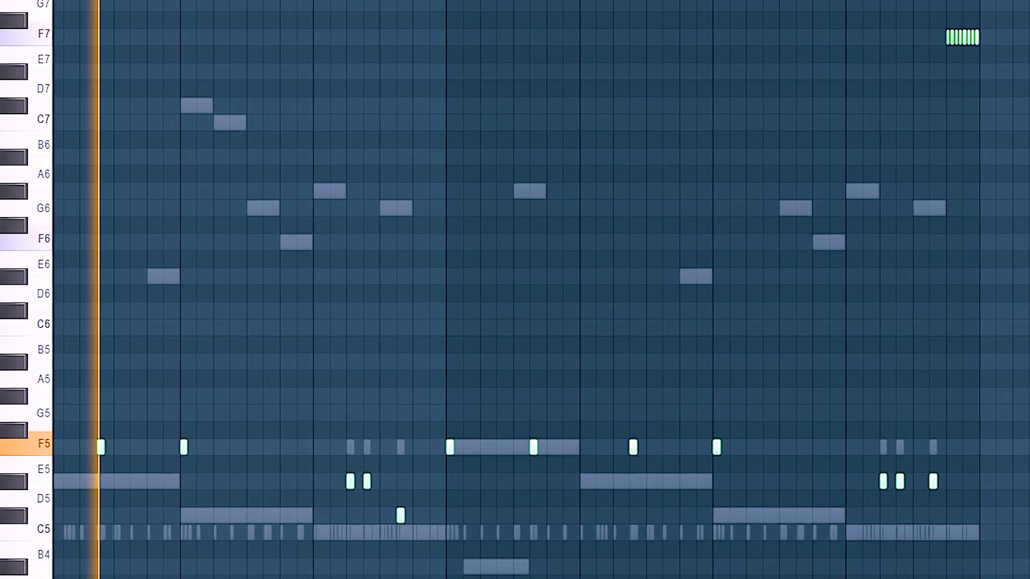
pyautogui.scroll(-4, 311, 249)
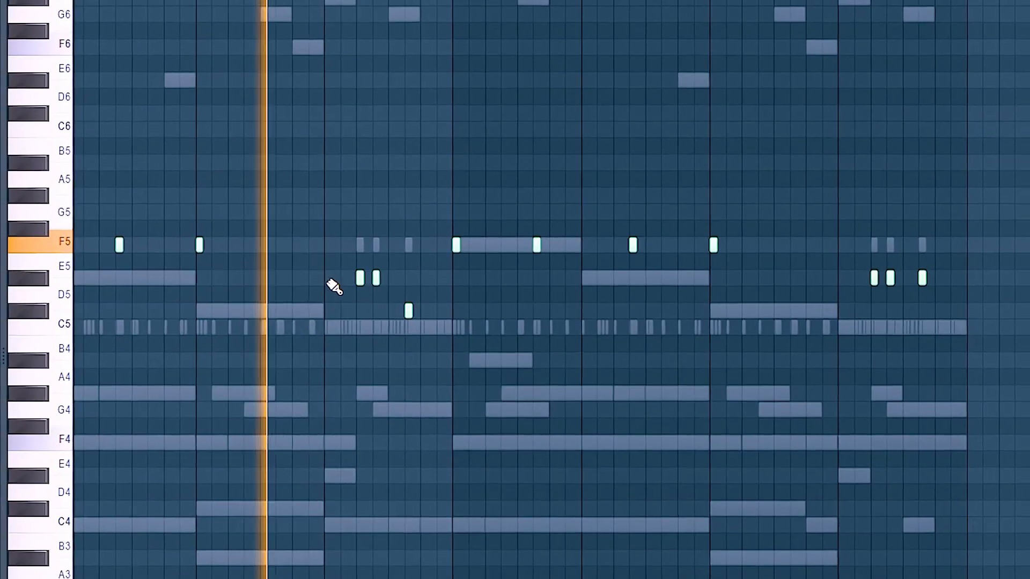
# Step: Add a long sustained C#4 note from the start of bar 1 for the Kontakt channel
pyautogui.scroll(1, 371, 339)
pyautogui.scroll(3, 351, 372)
pyautogui.scroll(-3, 370, 211)
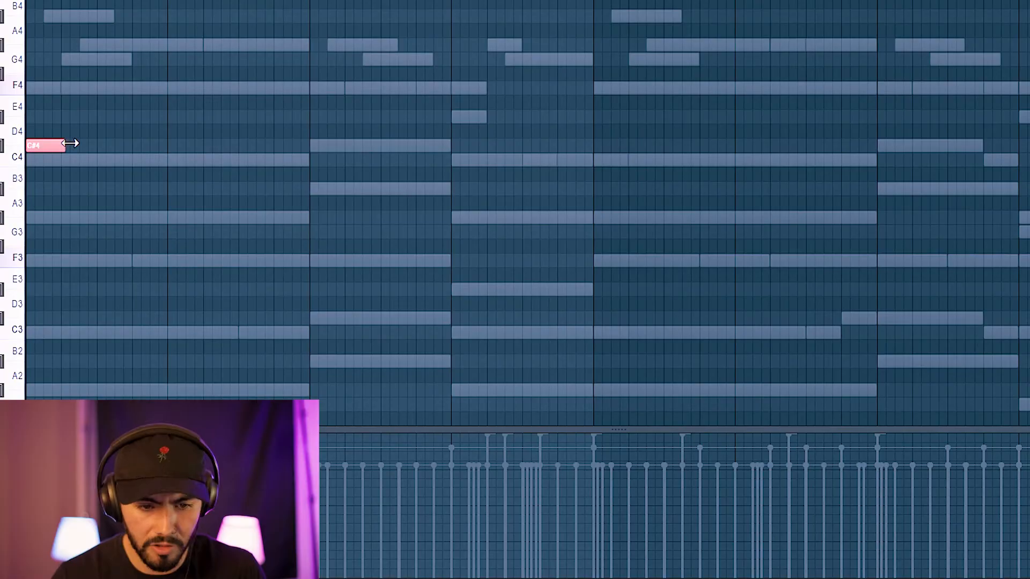
pyautogui.scroll(5, 515, 215)
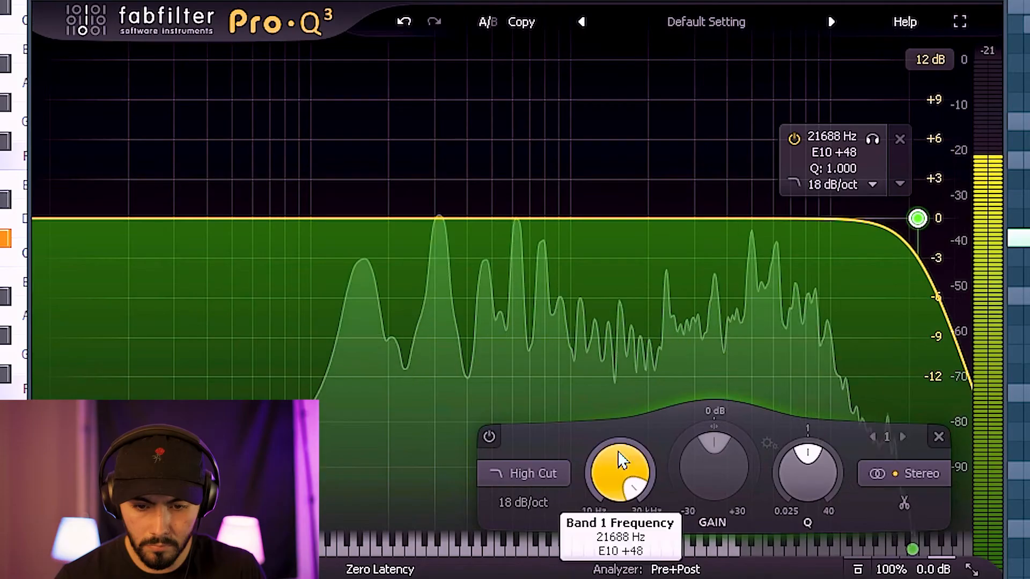
# Step: Narrow the Kontakt sound with 18 dB/oct high and low cuts in Pro-Q 3 and set Pro-R's mix to about 38%
pyautogui.moveTo(621, 460); pyautogui.dragTo(653, 530)
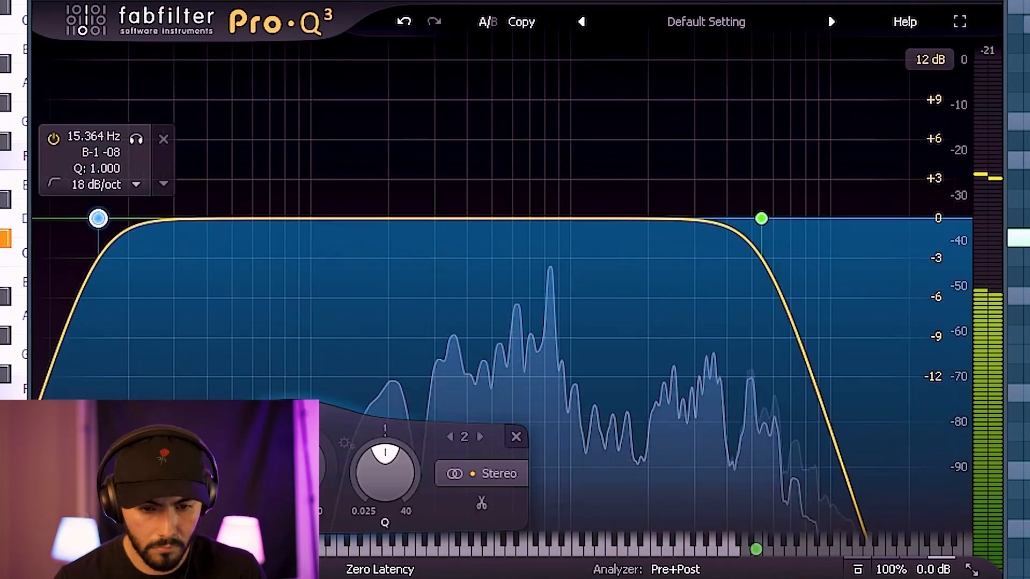
pyautogui.moveTo(96, 218); pyautogui.dragTo(398, 218)
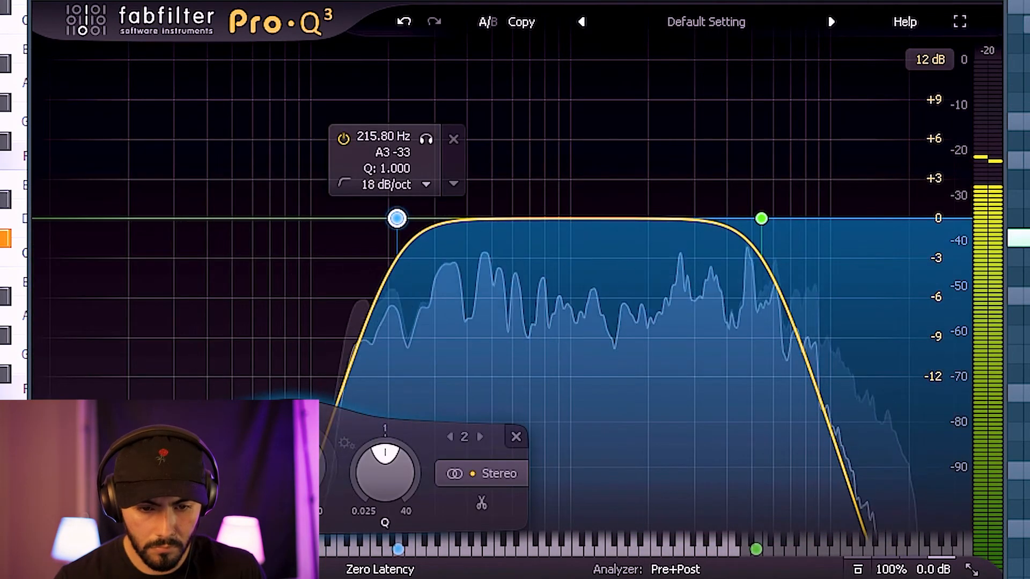
pyautogui.moveTo(191, 472); pyautogui.dragTo(191, 460)
pyautogui.moveTo(414, 218); pyautogui.dragTo(455, 219)
pyautogui.moveTo(761, 218)
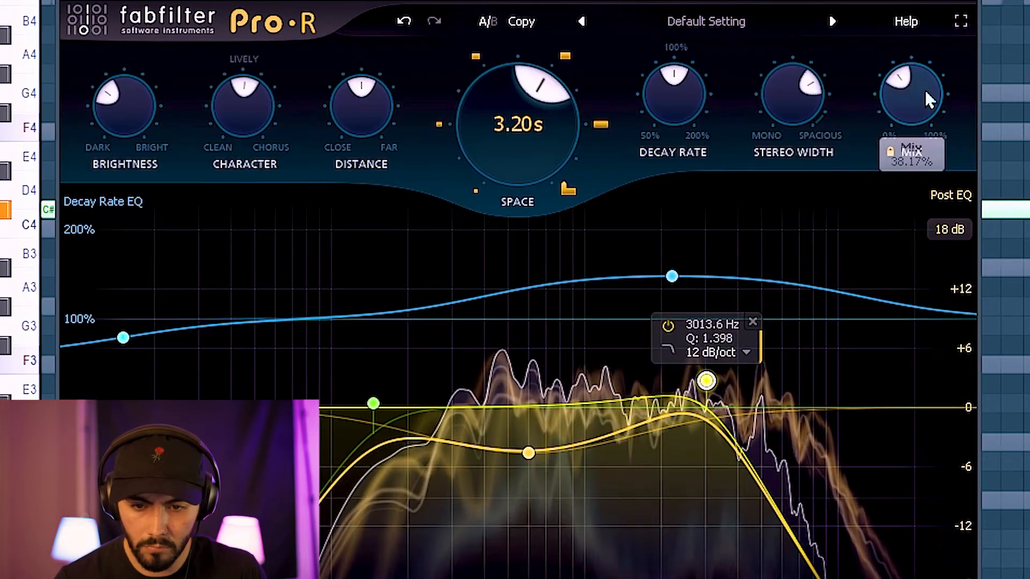
pyautogui.moveTo(364, 89); pyautogui.dragTo(378, 108)
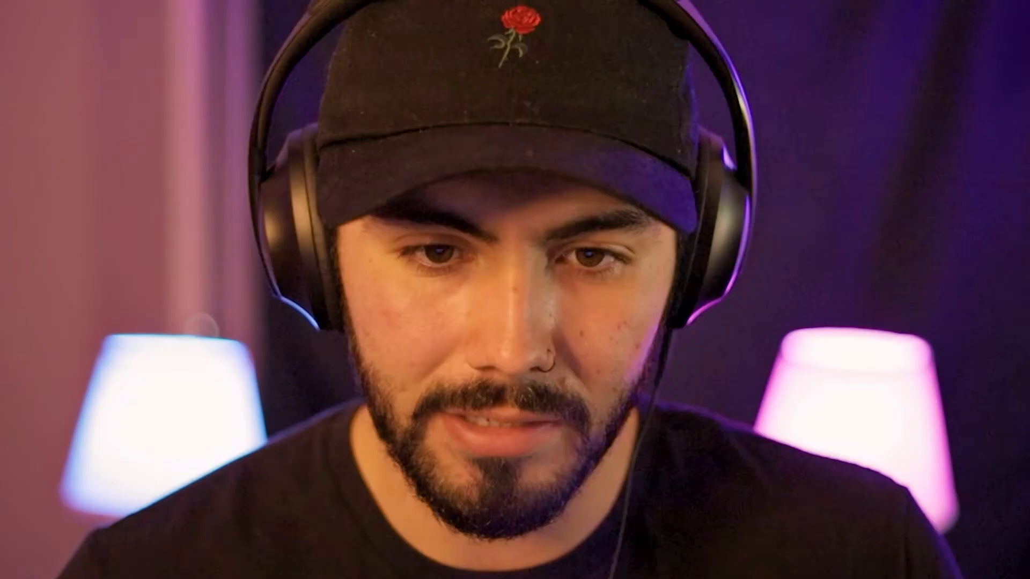
# Step: Arrange the per-channel Pattern 2 clips in repeating eight-bar blocks, with the drums and 808 starting at bar 9
pyautogui.moveTo(823, 42); pyautogui.dragTo(850, 427)
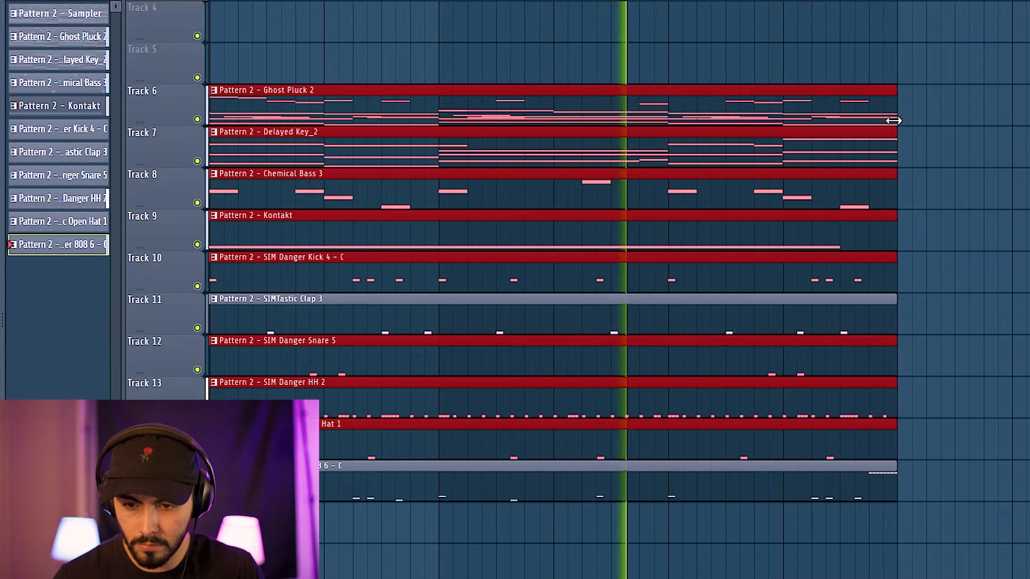
pyautogui.moveTo(893, 117); pyautogui.dragTo(854, 115)
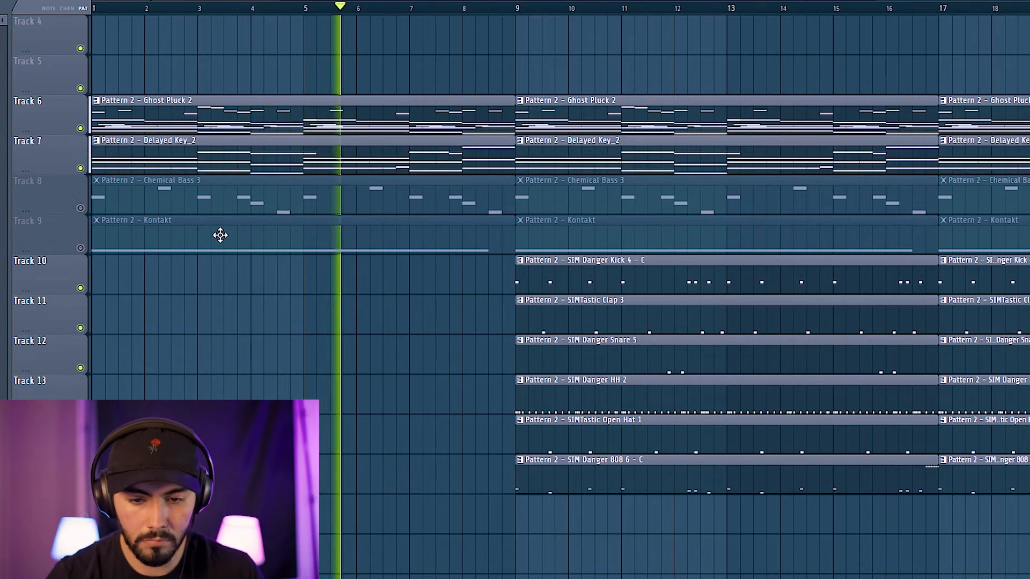
pyautogui.scroll(-1, 491, 263)
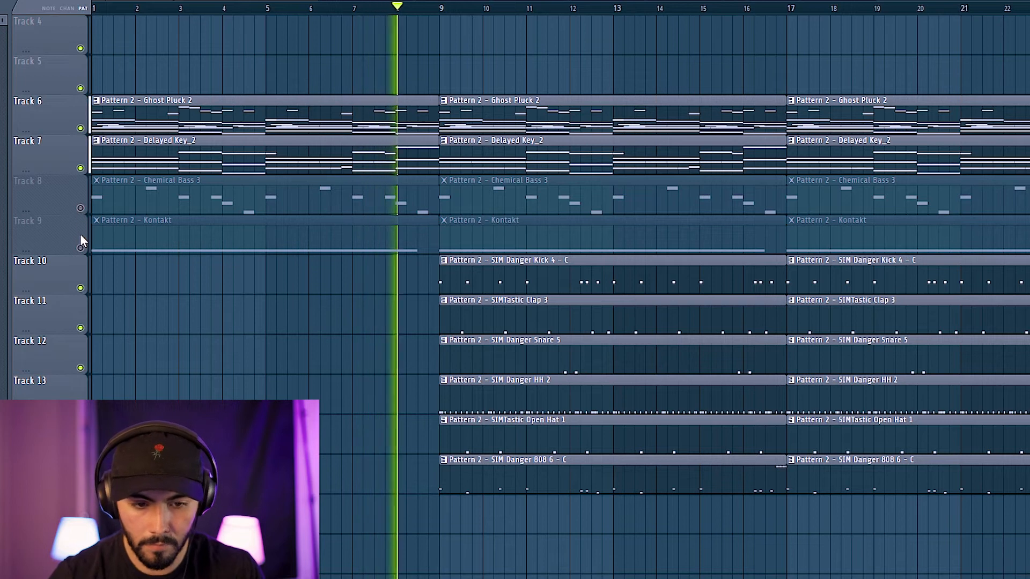
# Step: Unmute the Chemical Bass 3 and Kontakt tracks in the playlist
pyautogui.click(81, 249)
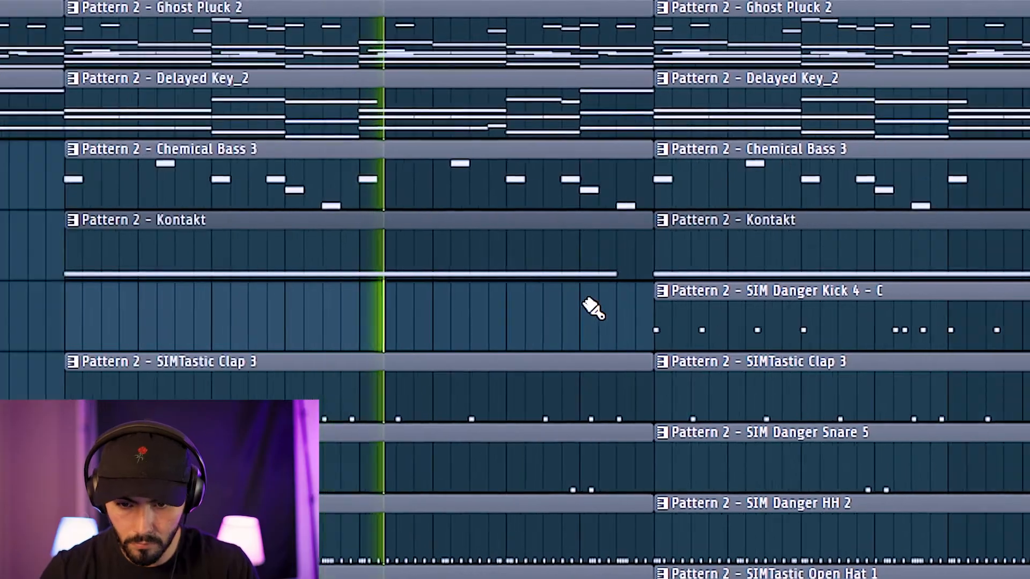
pyautogui.press('F9')
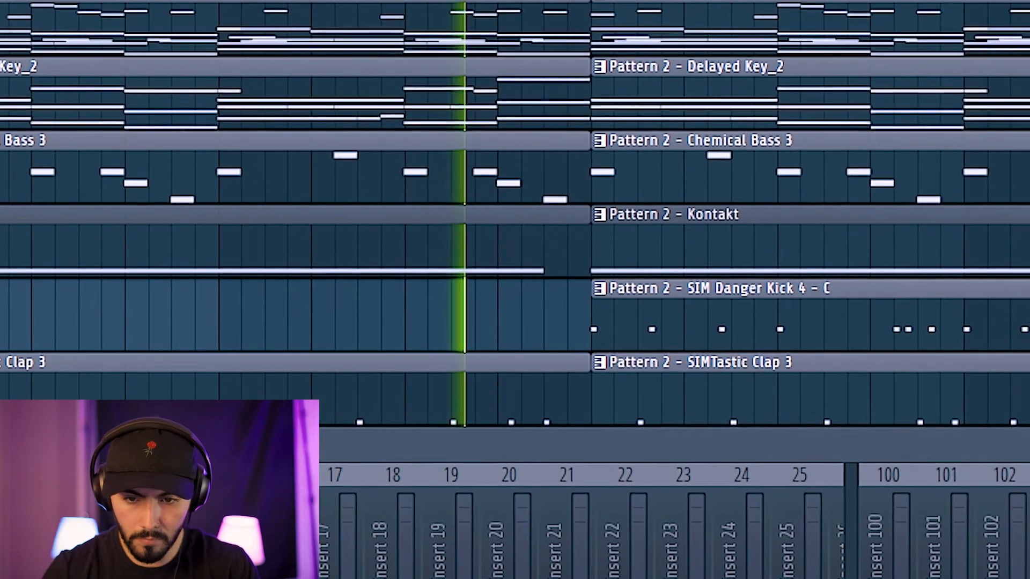
pyautogui.press('F9')
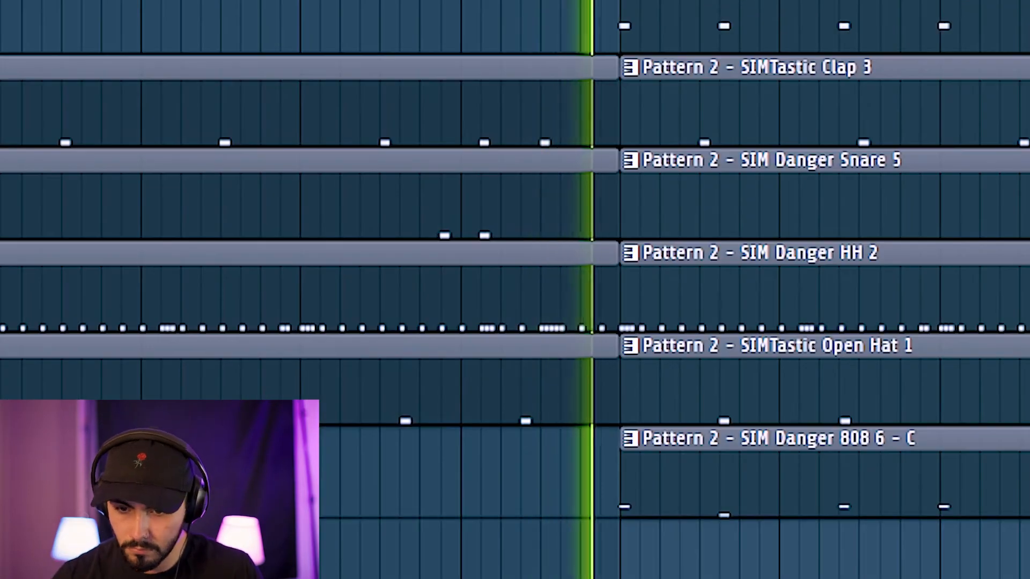
# Step: Play through the arrangement and check which bass, kick and hi-hat clips play in each eight-bar section
pyautogui.hscroll(4, 566, 269)
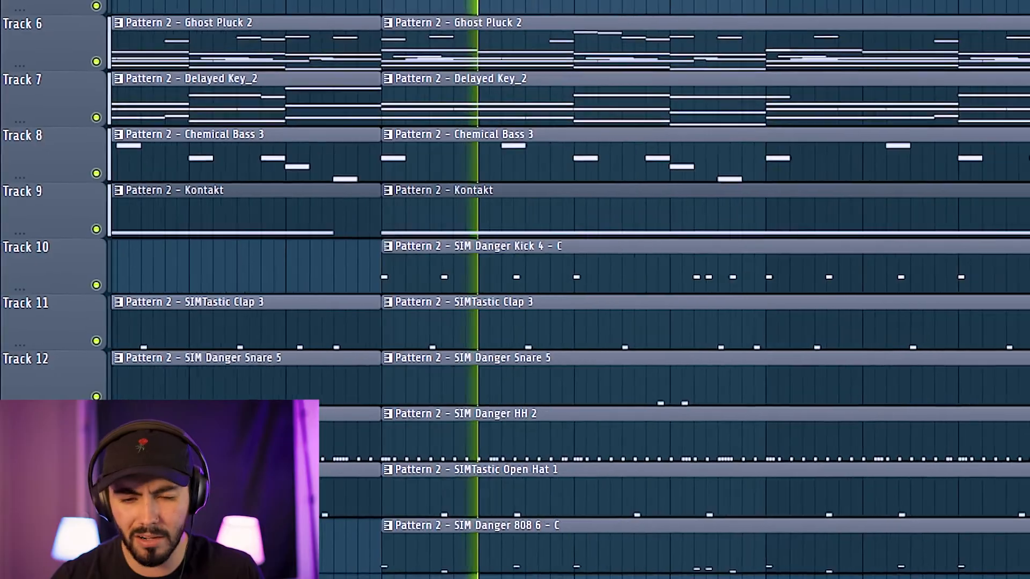
pyautogui.hscroll(-1, 566, 268)
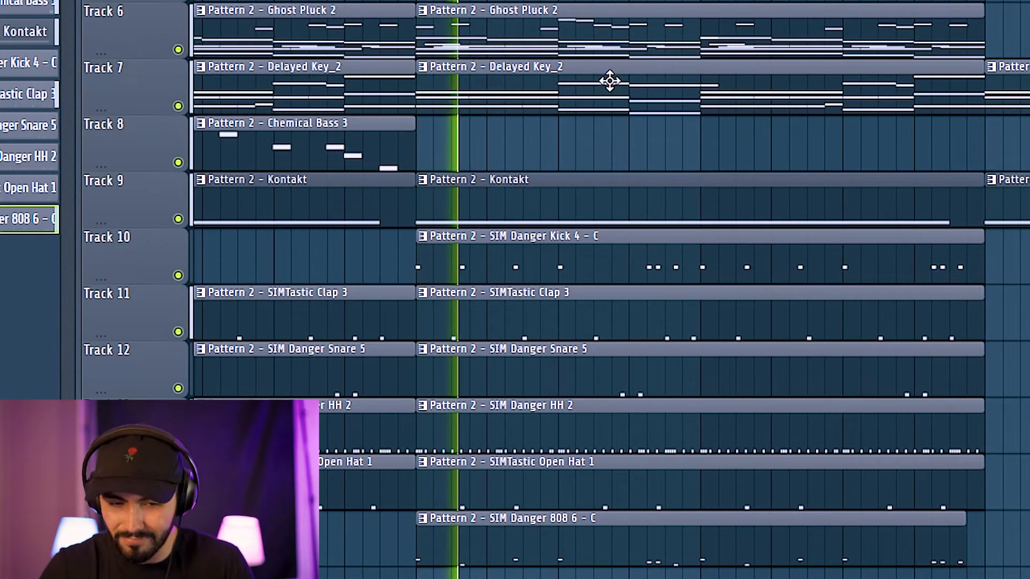
pyautogui.scroll(-1, 612, 289)
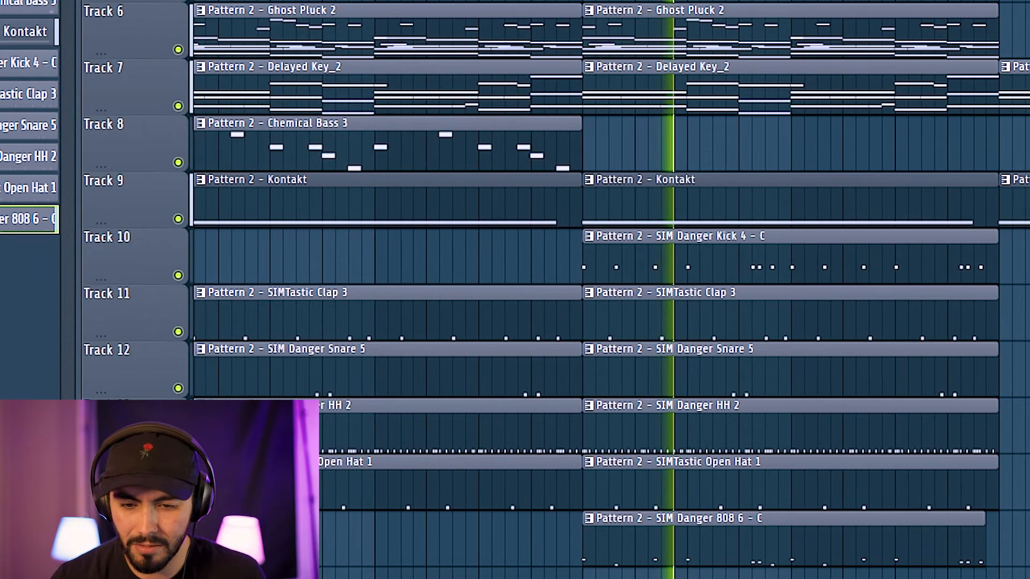
pyautogui.scroll(-1, 612, 289)
pyautogui.scroll(1, 611, 289)
pyautogui.scroll(1, 612, 290)
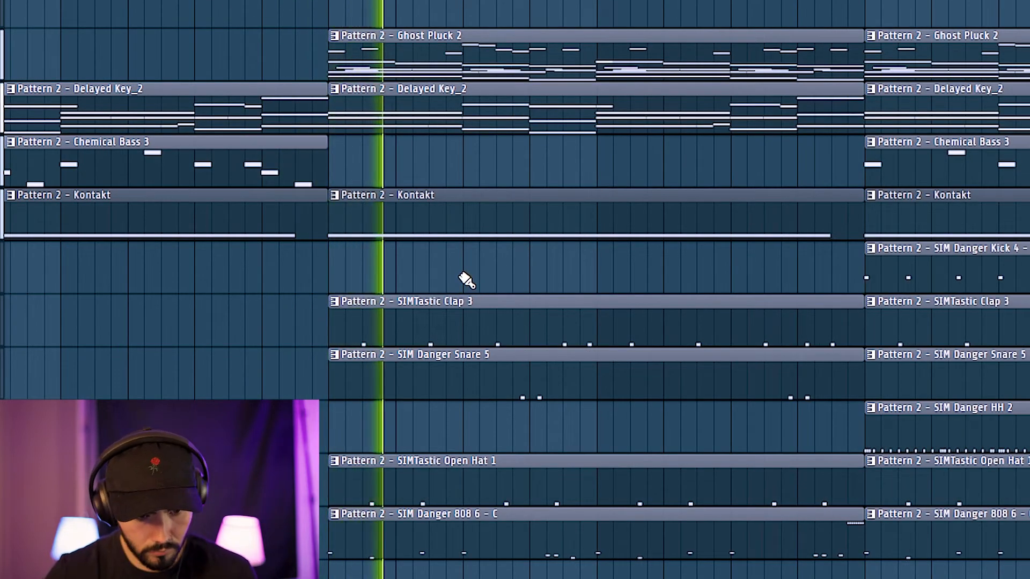
pyautogui.scroll(2, 565, 221)
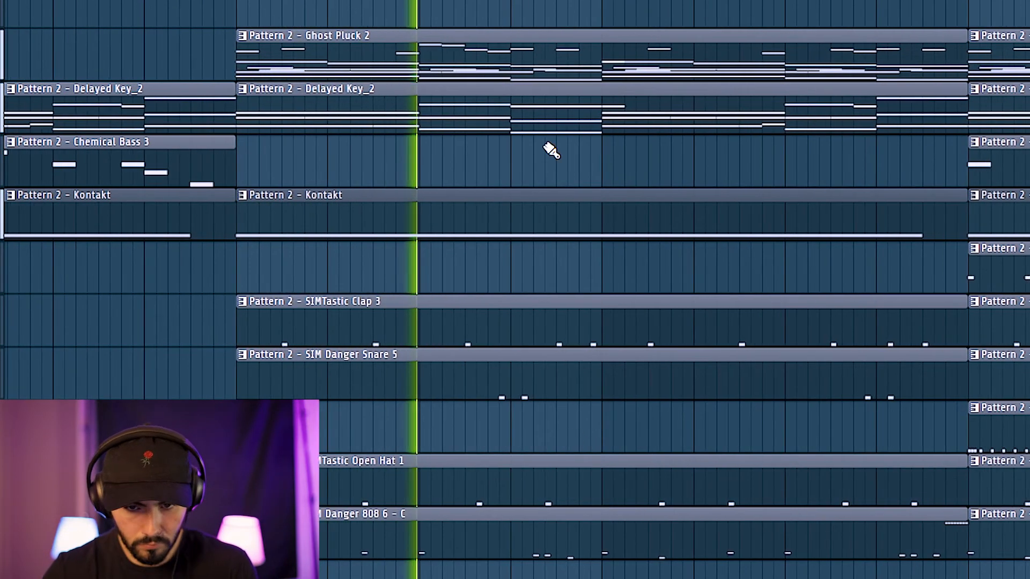
pyautogui.hscroll(2, 532, 6)
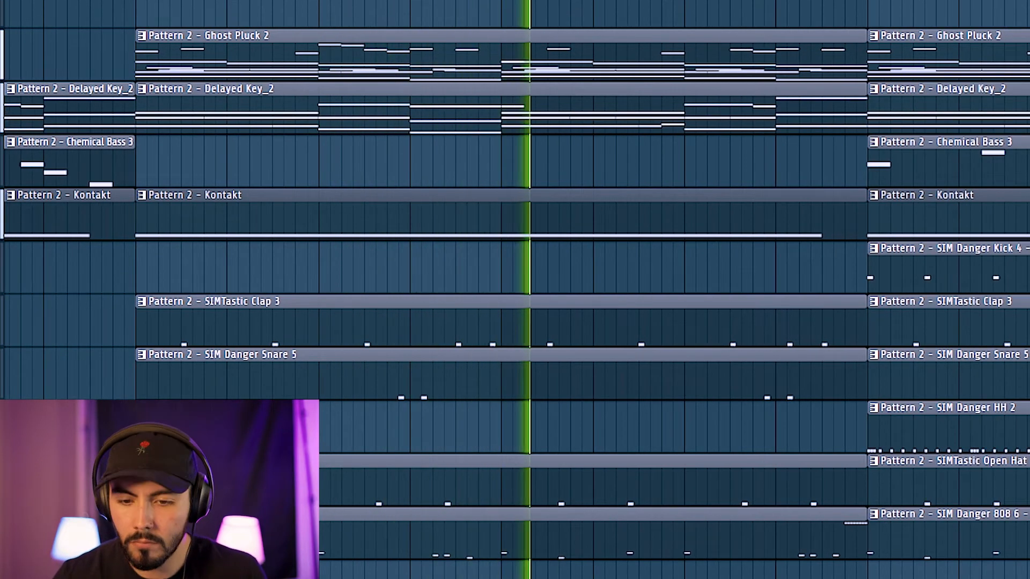
pyautogui.hscroll(4, 557, 8)
pyautogui.scroll(-2, 630, 232)
pyautogui.scroll(1, 839, 345)
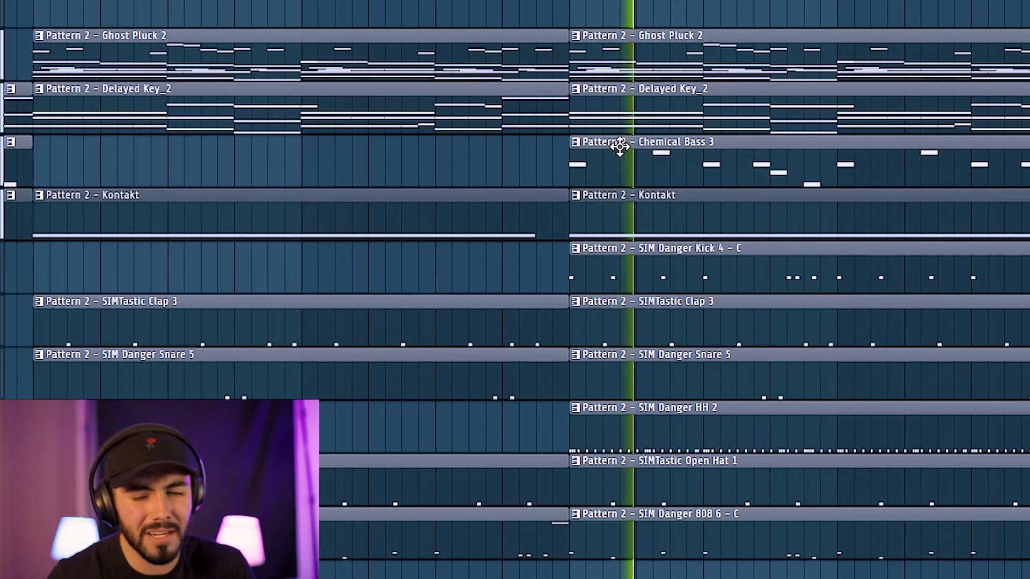
# Step: Delete the Chemical Bass 3 clip from the section where the kick and hi-hats return and check the following sections
pyautogui.rightClick(638, 158)
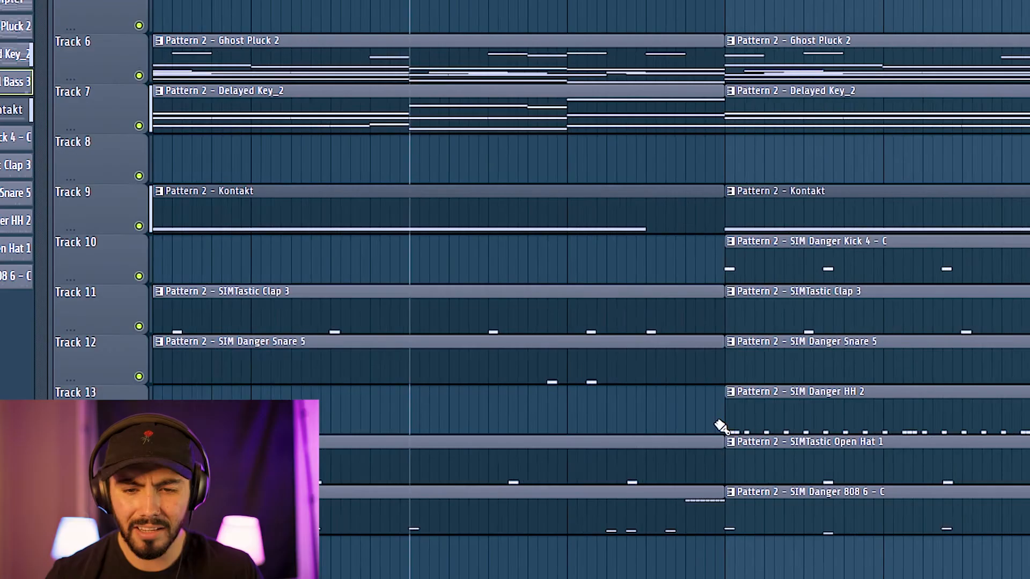
pyautogui.scroll(-3, 724, 376)
pyautogui.scroll(2, 906, 403)
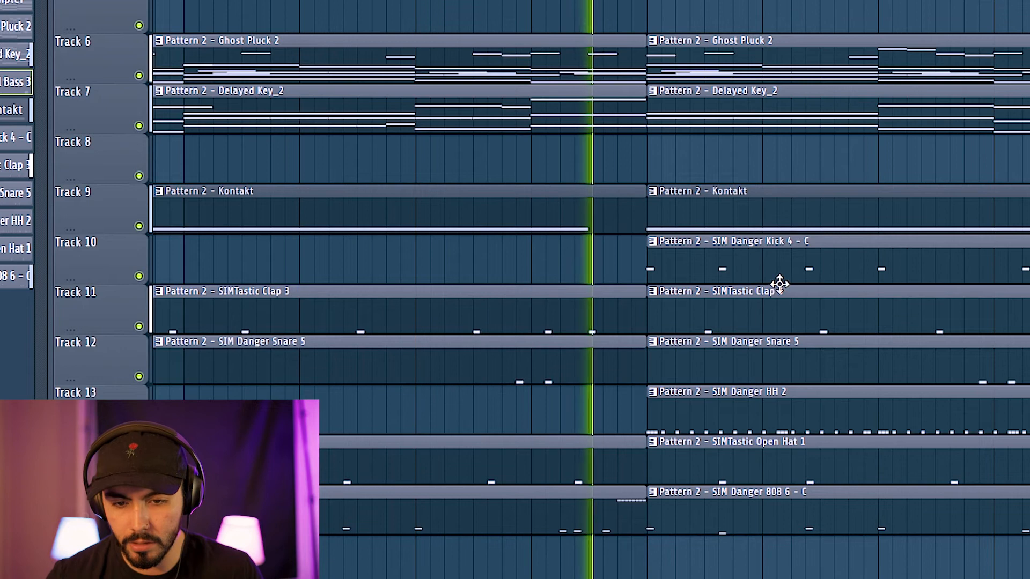
pyautogui.scroll(-4, 600, 271)
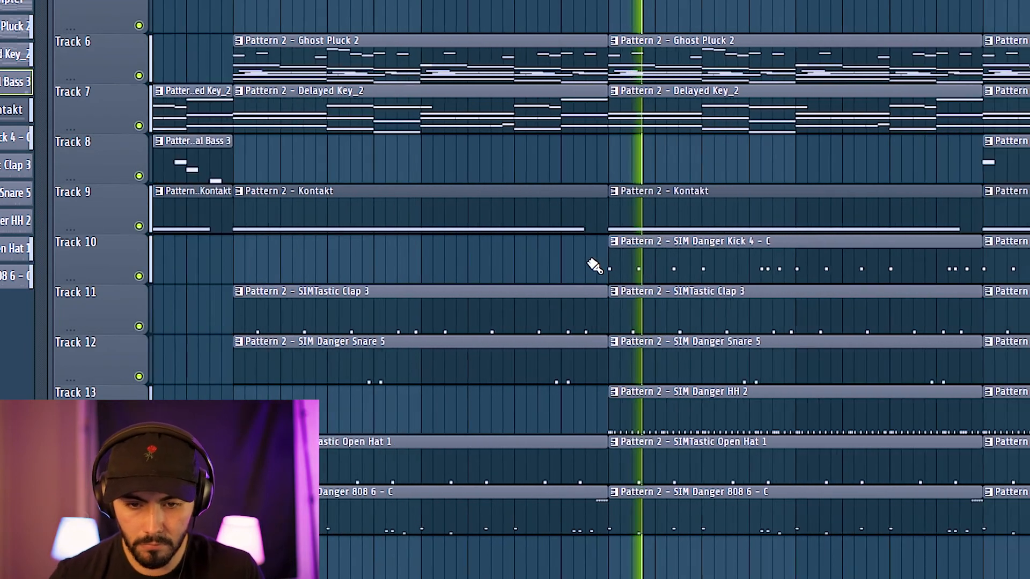
# Step: Paint short clips of the second 808 pattern on Track 15 after the long 808 clip, repeating the same four-hit rhythm twice
pyautogui.scroll(1, 949, 333)
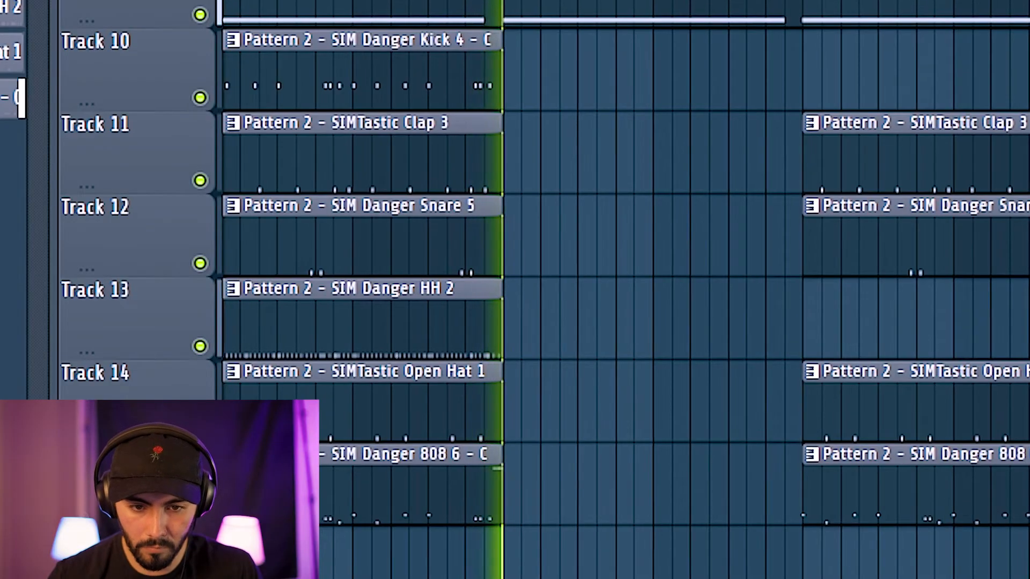
pyautogui.scroll(1, 622, 289)
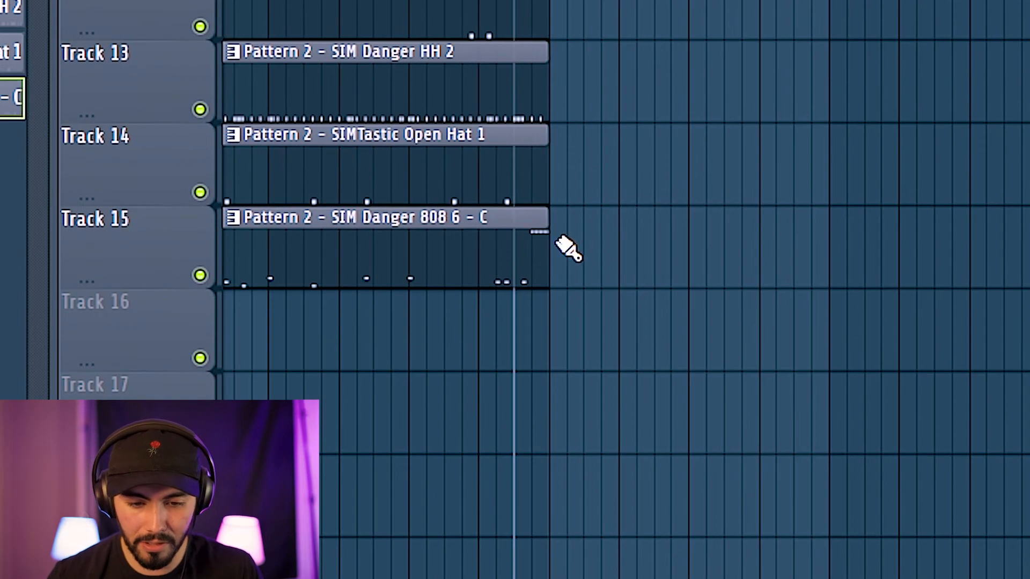
pyautogui.click(561, 244)
pyautogui.click(558, 218)
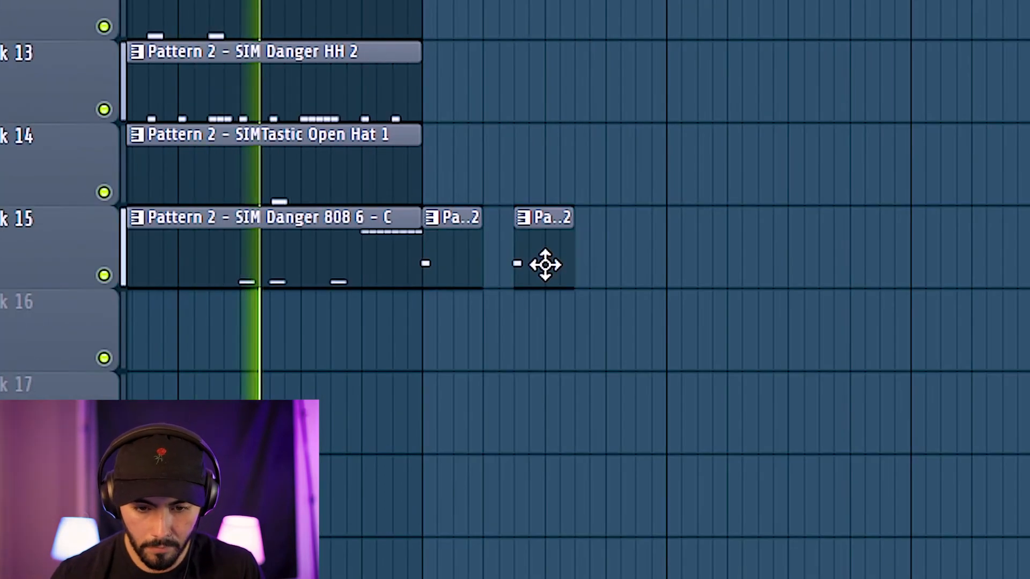
pyautogui.click(638, 268)
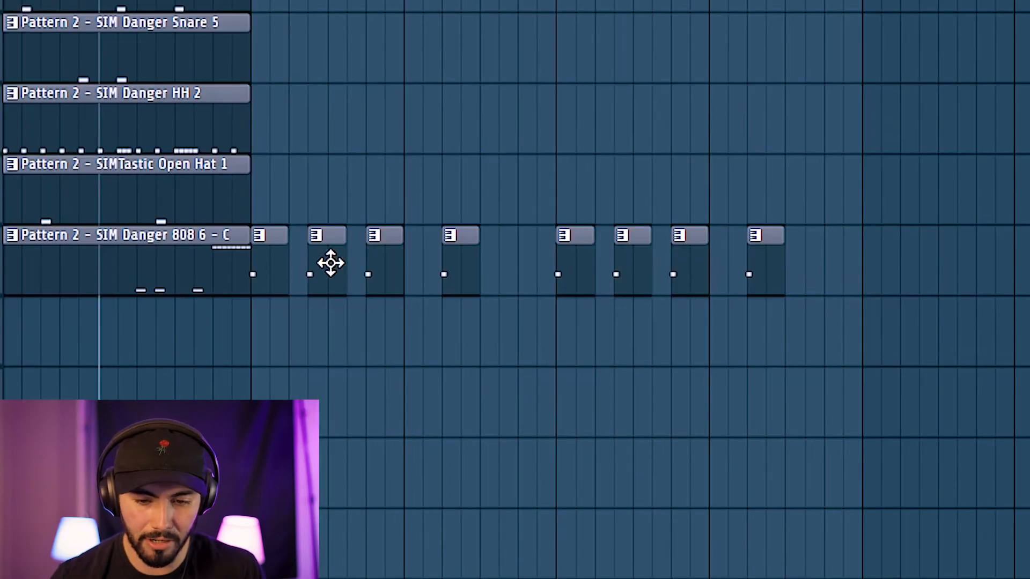
pyautogui.moveTo(330, 263)
pyautogui.mouseDown()
pyautogui.moveTo(485, 281)
pyautogui.moveTo(735, 278)
pyautogui.mouseUp()
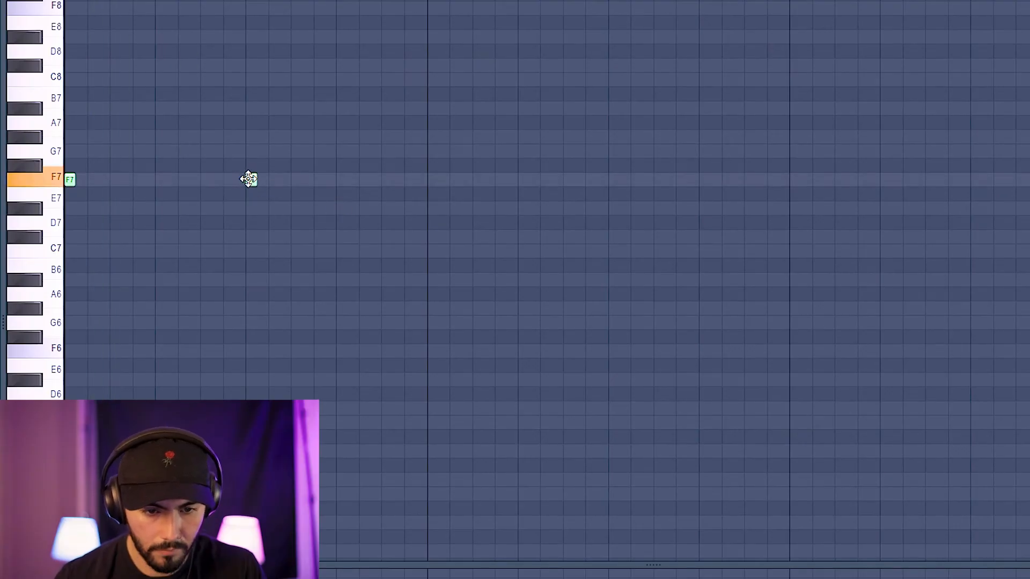
# Step: Draw a four-bar syncopated 808 line of short notes in the piano roll: F7 three times, G#7, A#7, F7 twice, D#7, C7 and C#7
pyautogui.click(342, 179)
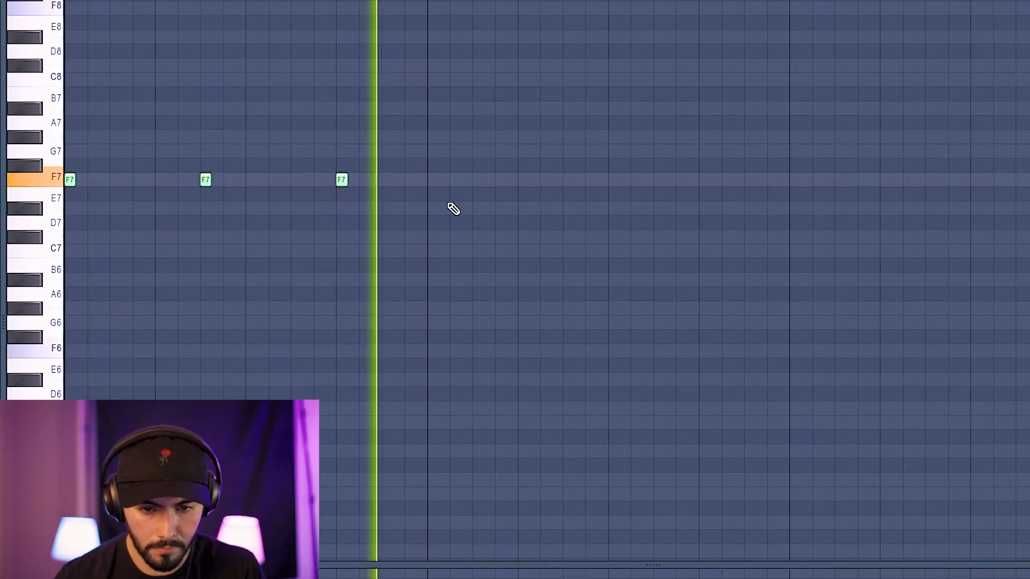
pyautogui.scroll(-1, 599, 198)
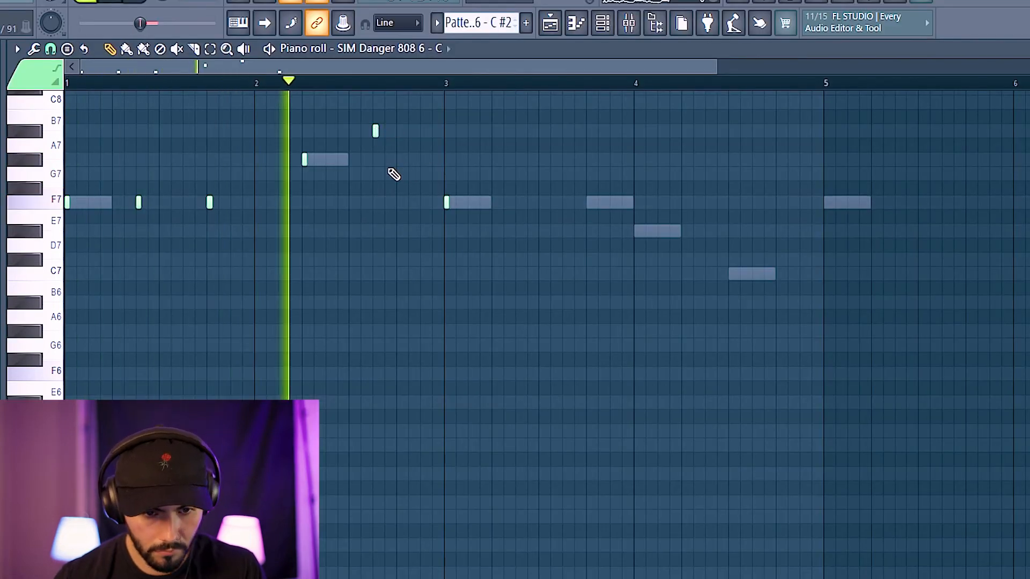
pyautogui.click(590, 203)
pyautogui.click(637, 232)
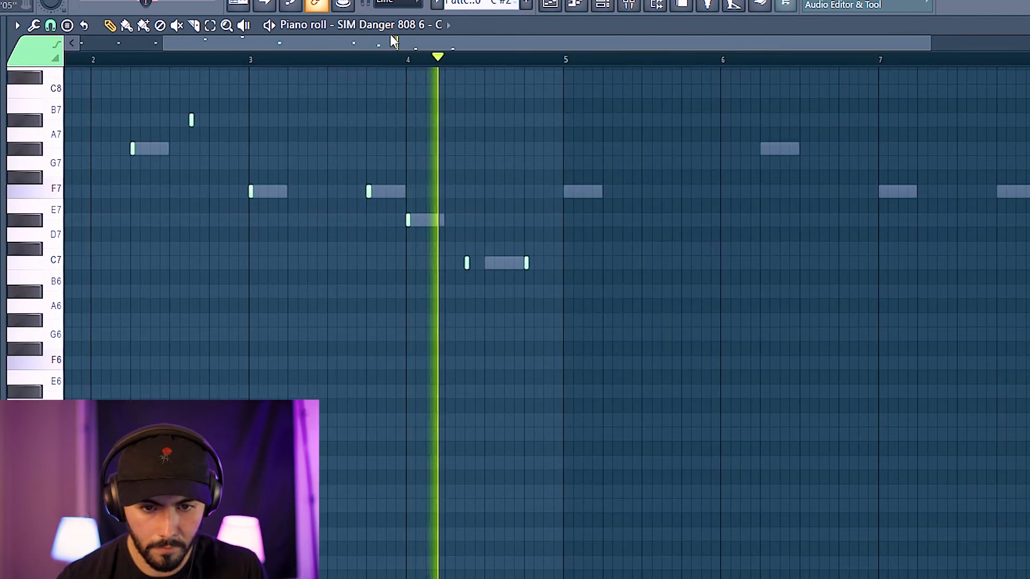
pyautogui.click(391, 48)
pyautogui.click(367, 232)
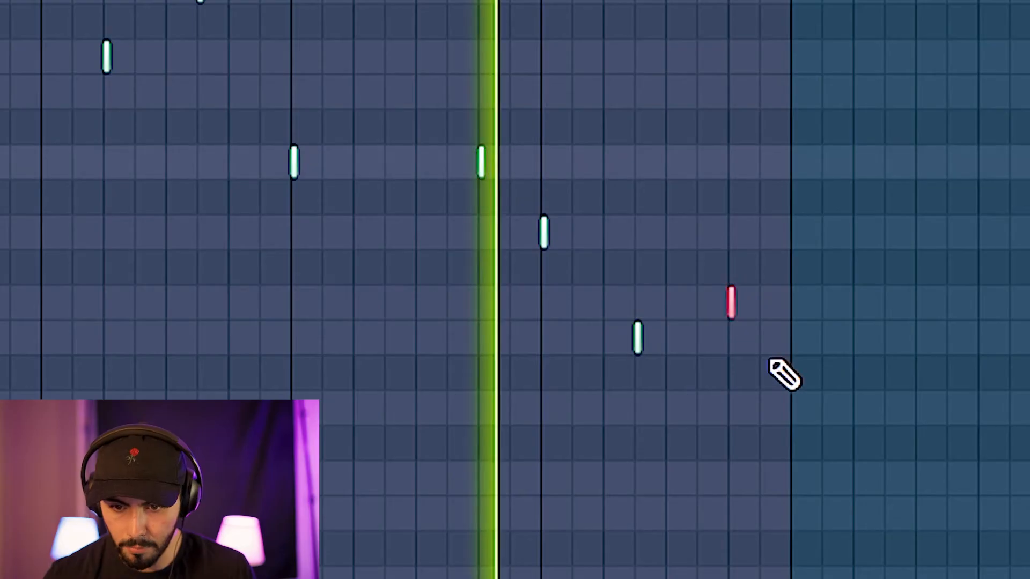
pyautogui.scroll(2, 858, 387)
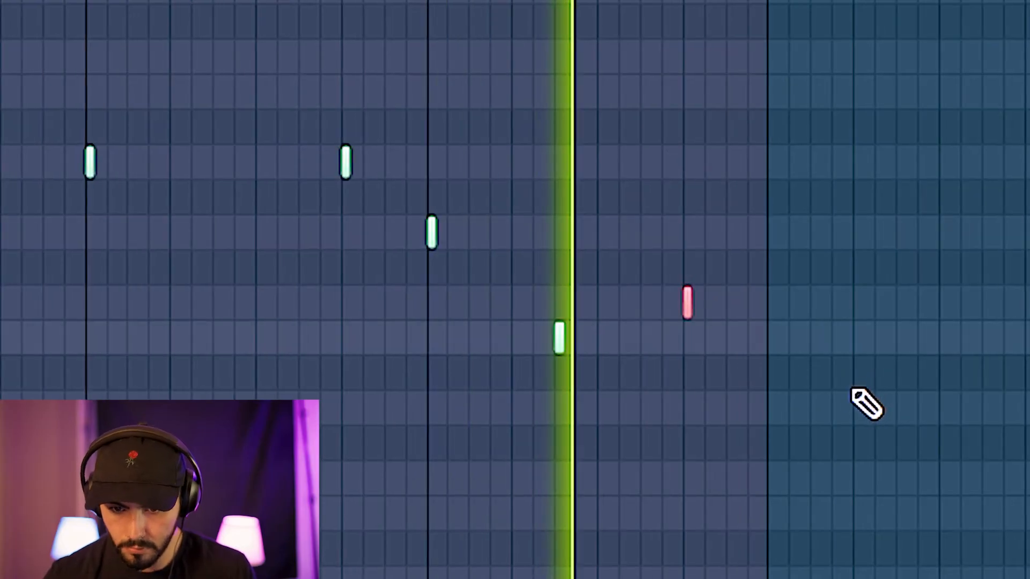